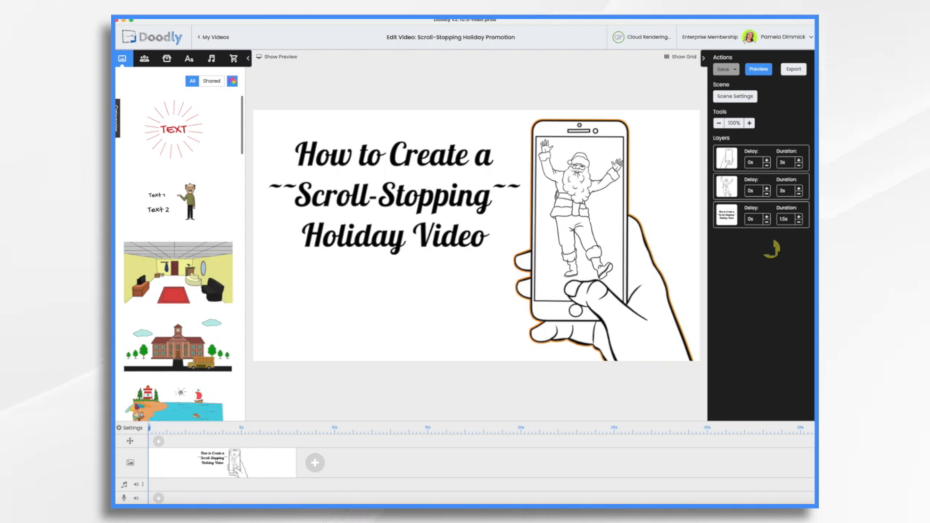
# Change the colour of the "How to Create a Scroll-Stopping Holiday Video" title text to red.
pyautogui.click(393, 163)
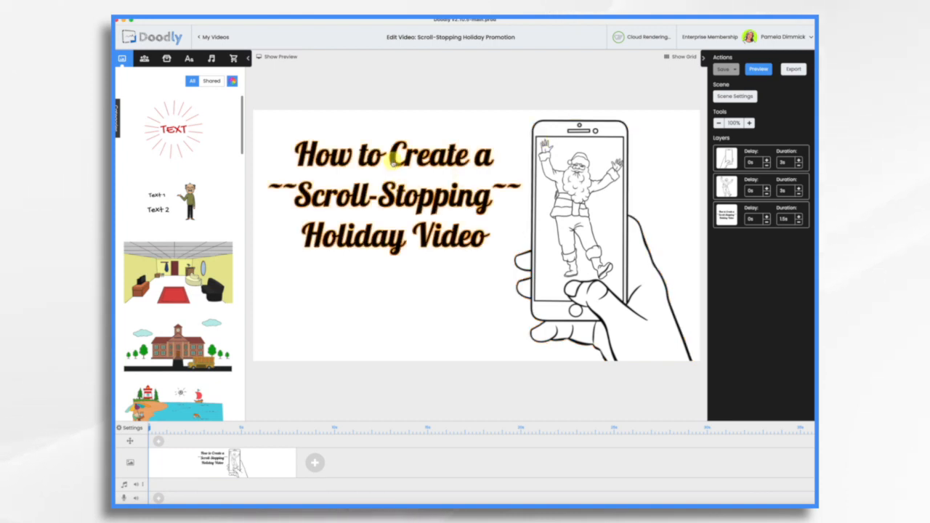
pyautogui.click(393, 161)
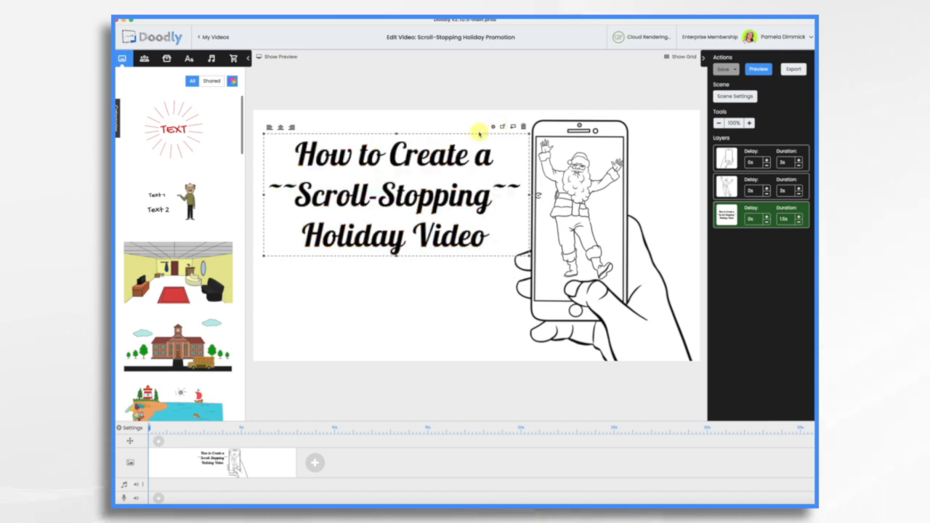
pyautogui.click(492, 129)
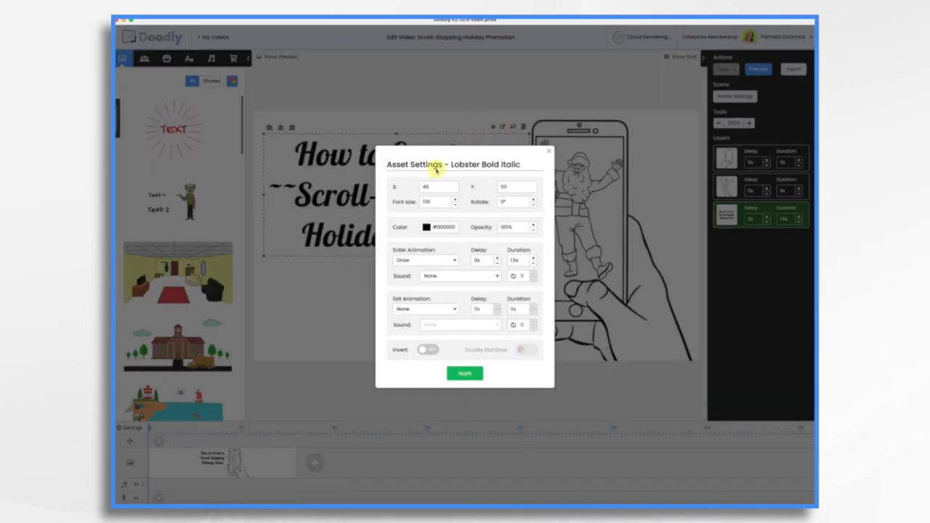
pyautogui.click(426, 228)
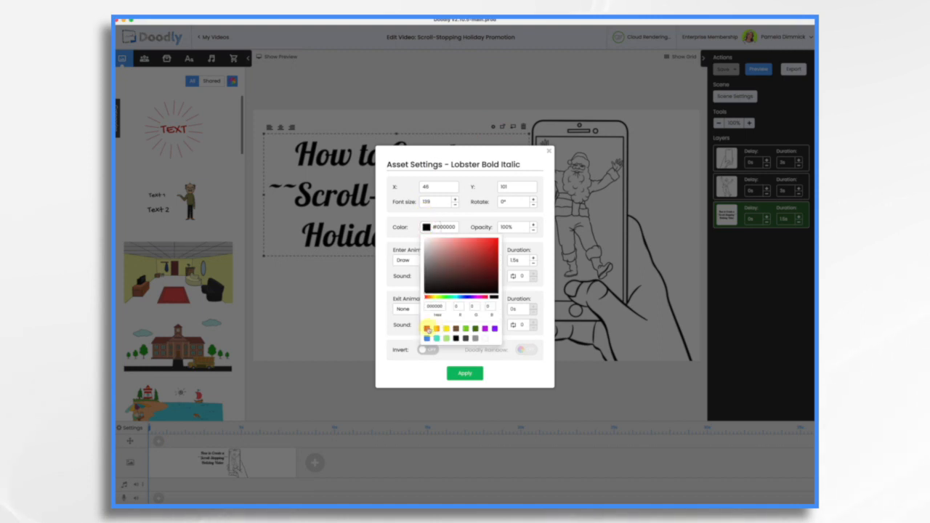
pyautogui.click(427, 328)
pyautogui.click(465, 374)
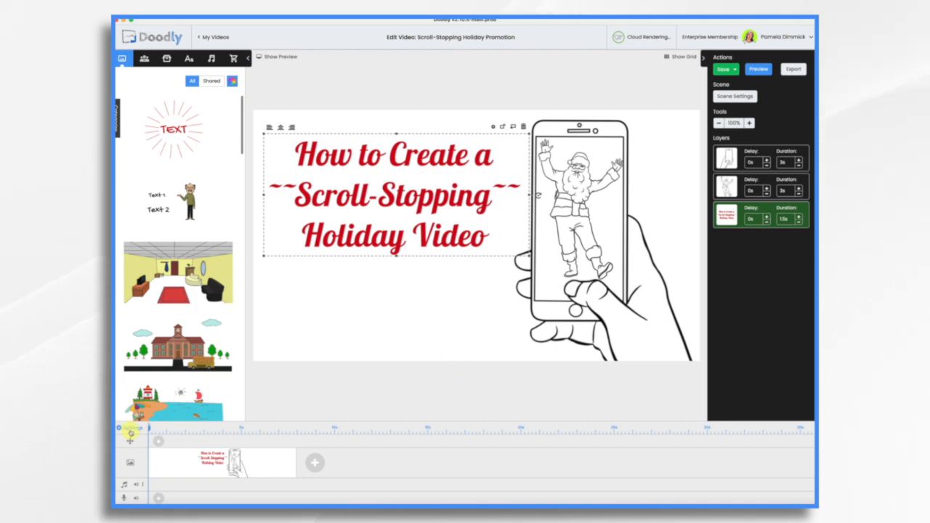
# Set the video's drawing hand to the right-handed 2D cartoon hand with the red, white-cuffed sleeve and preview the video.
pyautogui.click(130, 430)
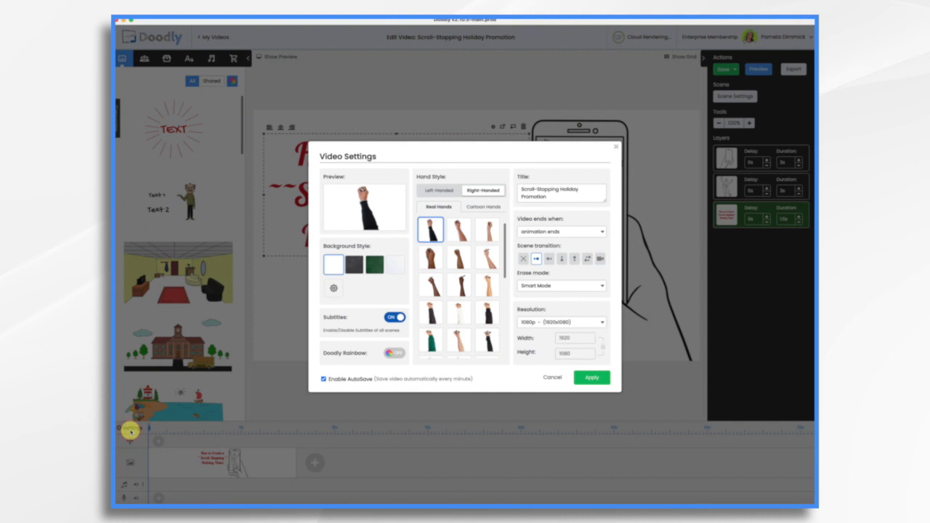
pyautogui.click(483, 209)
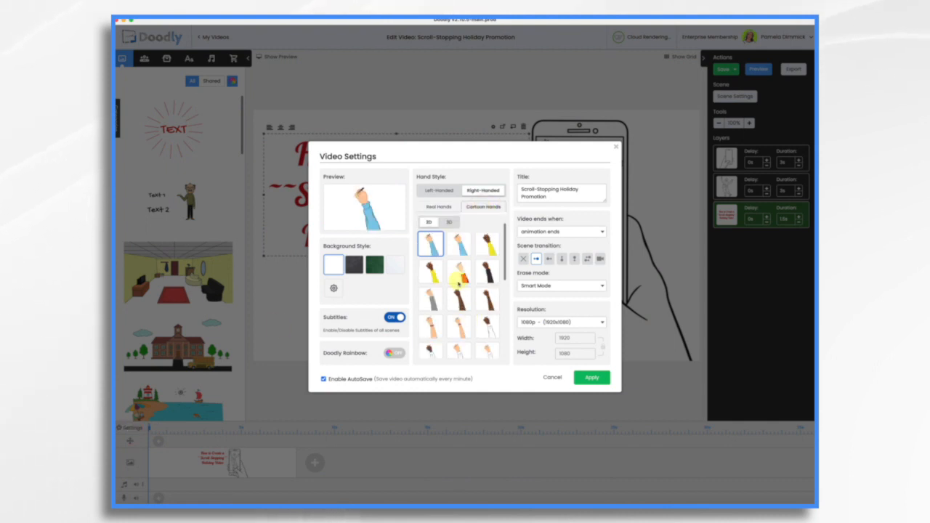
pyautogui.click(458, 271)
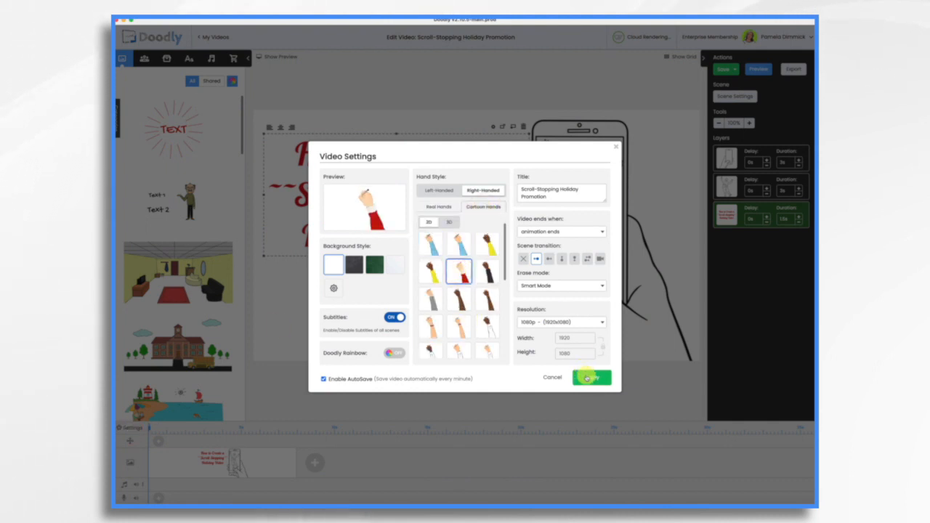
pyautogui.click(590, 379)
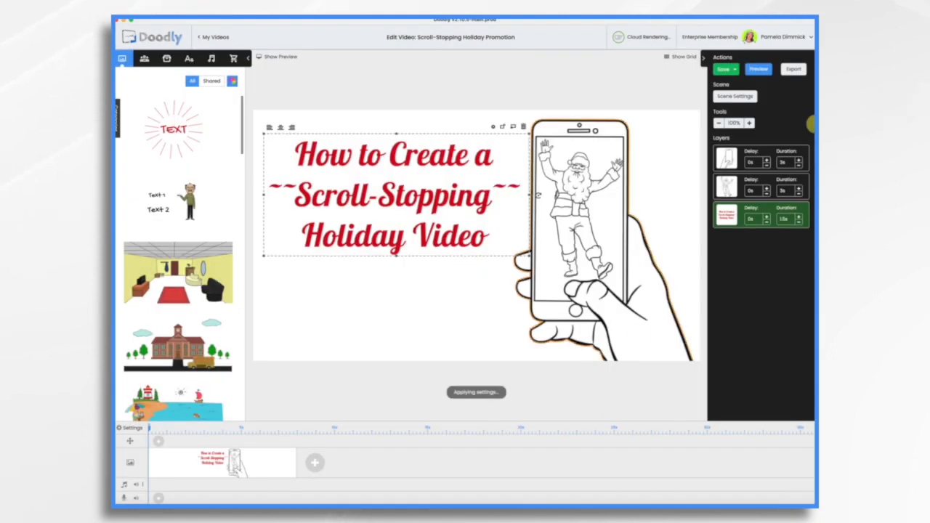
pyautogui.click(761, 70)
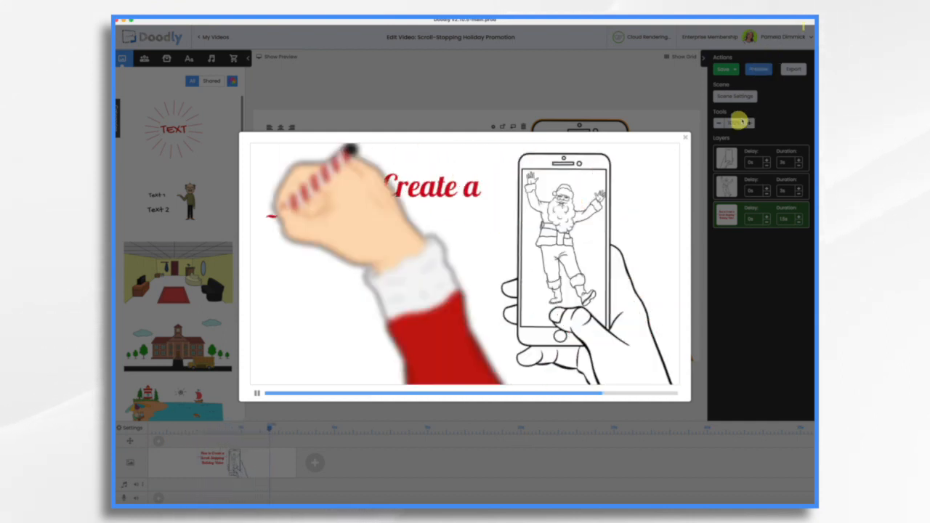
pyautogui.click(685, 137)
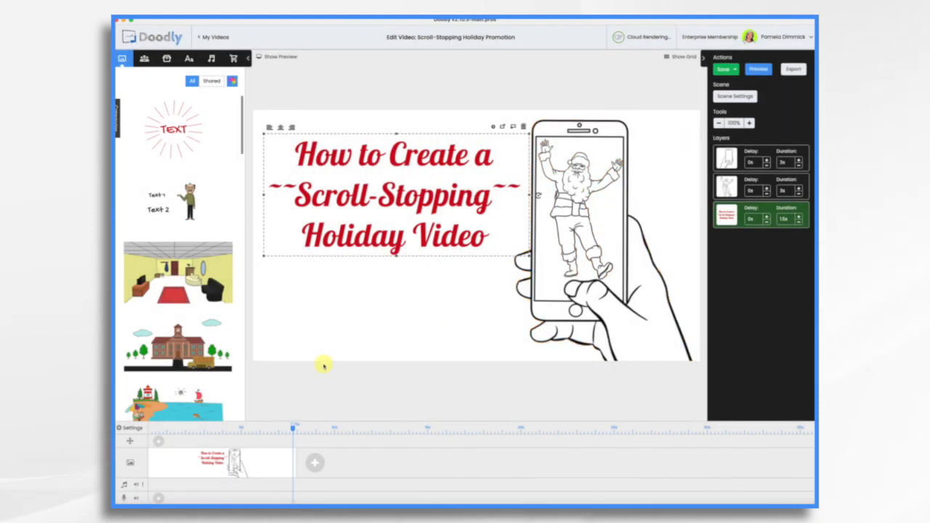
# Turn on Doodly Rainbow in the video settings so all images in the video use colour.
pyautogui.click(131, 429)
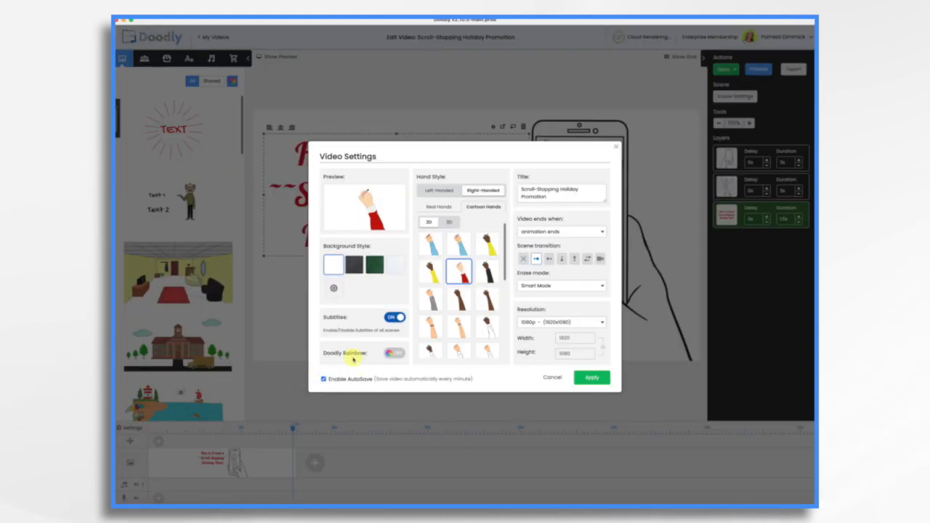
pyautogui.click(394, 354)
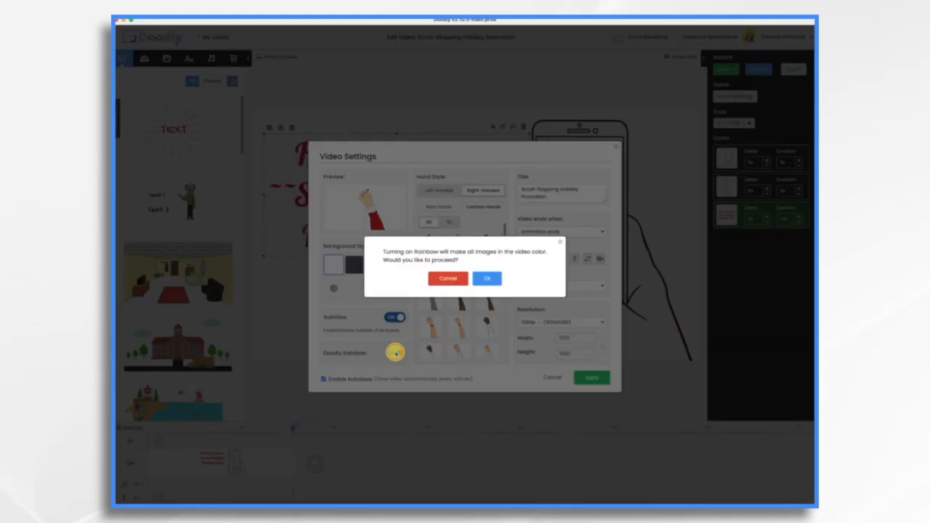
pyautogui.click(490, 278)
pyautogui.click(590, 377)
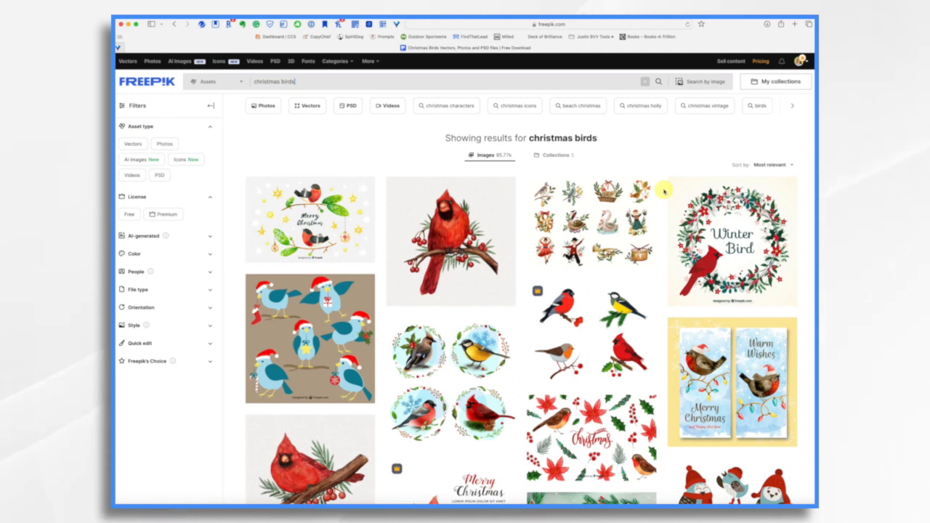
# Browse Freepik's "christmas birds" results and download the red cardinal perched on a pine cone with holly.
pyautogui.scroll(-1, 663, 190)
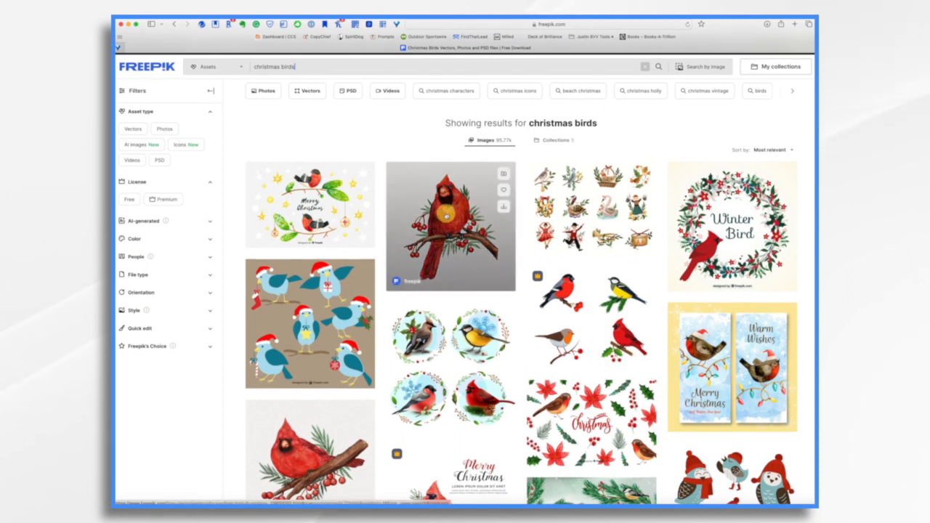
pyautogui.scroll(-3, 445, 221)
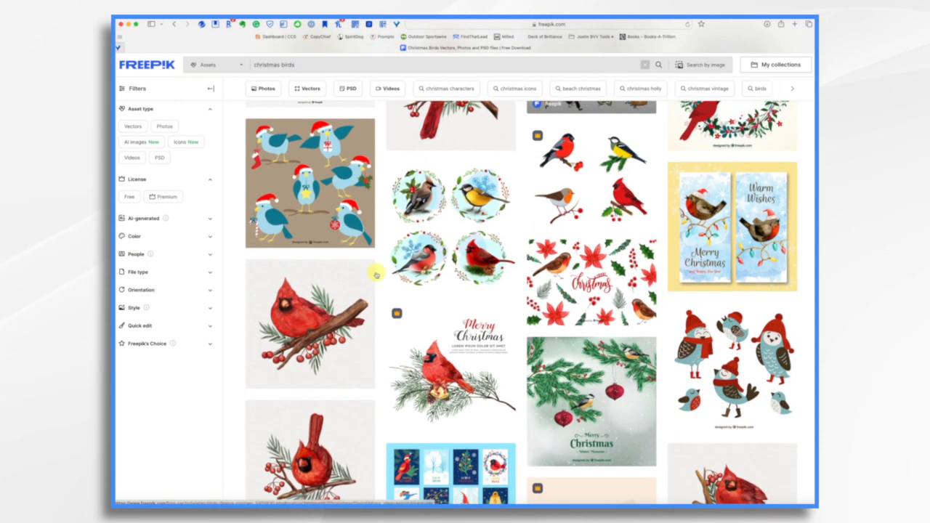
pyautogui.scroll(-2, 316, 342)
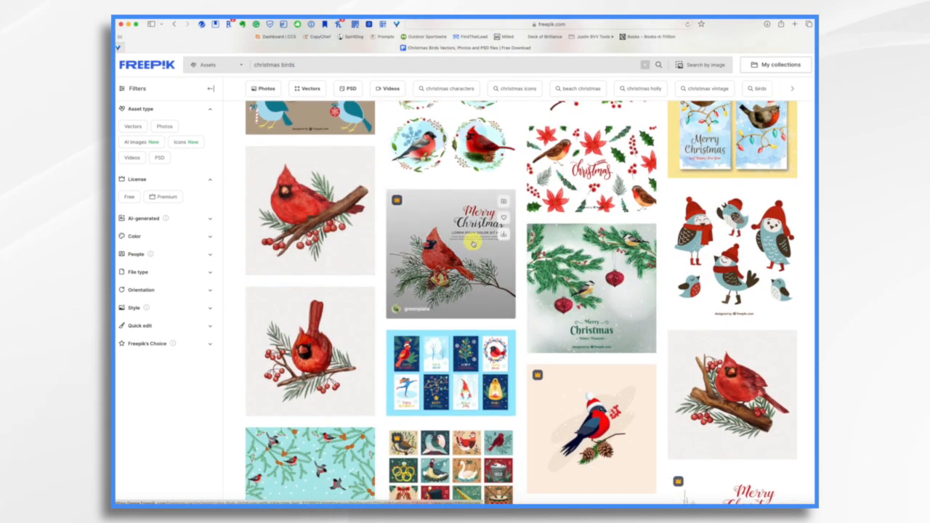
pyautogui.scroll(-2, 453, 271)
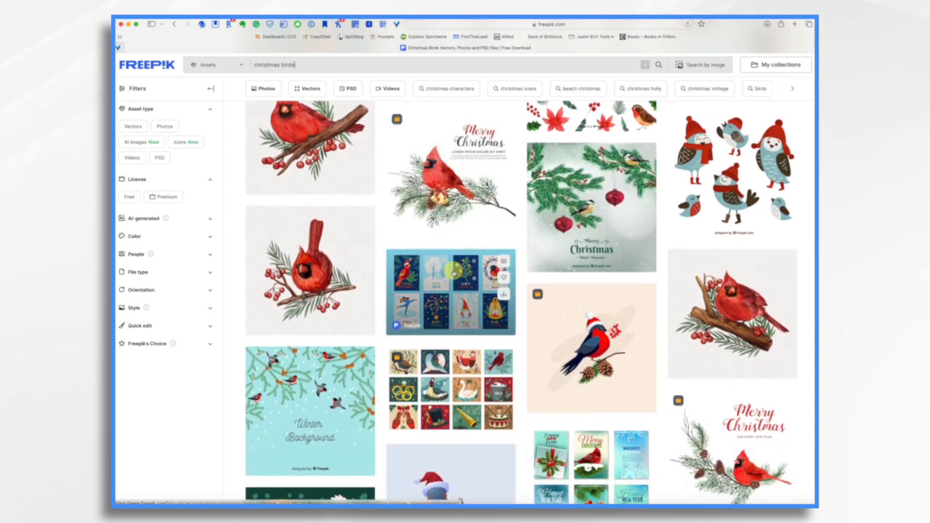
pyautogui.scroll(-3, 452, 270)
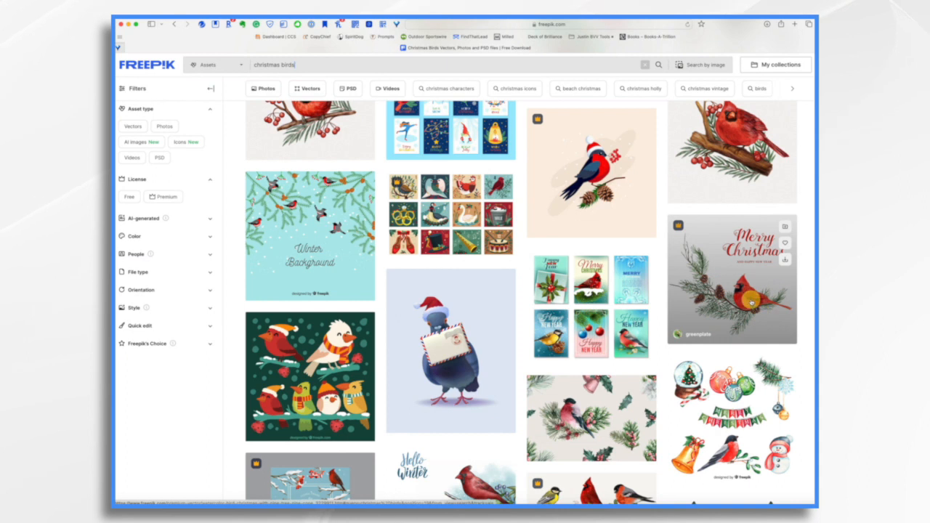
pyautogui.scroll(-8, 747, 298)
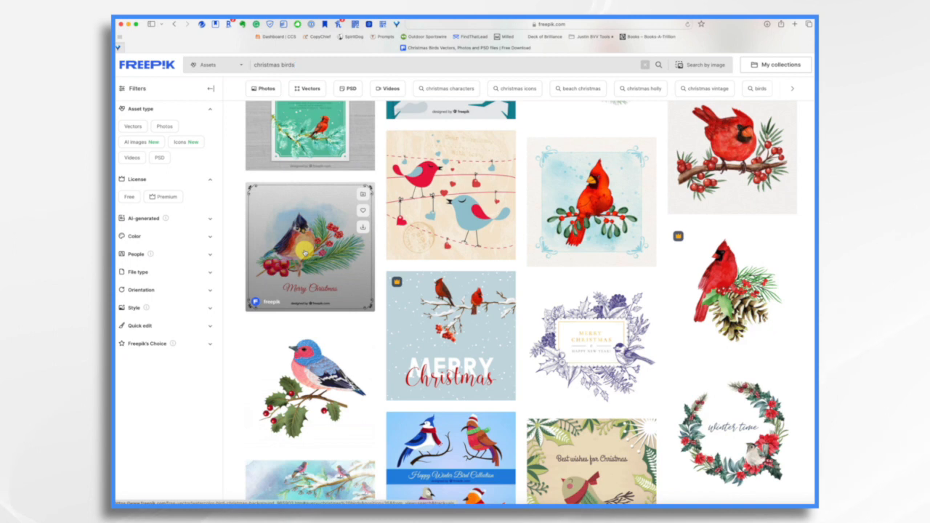
pyautogui.click(785, 270)
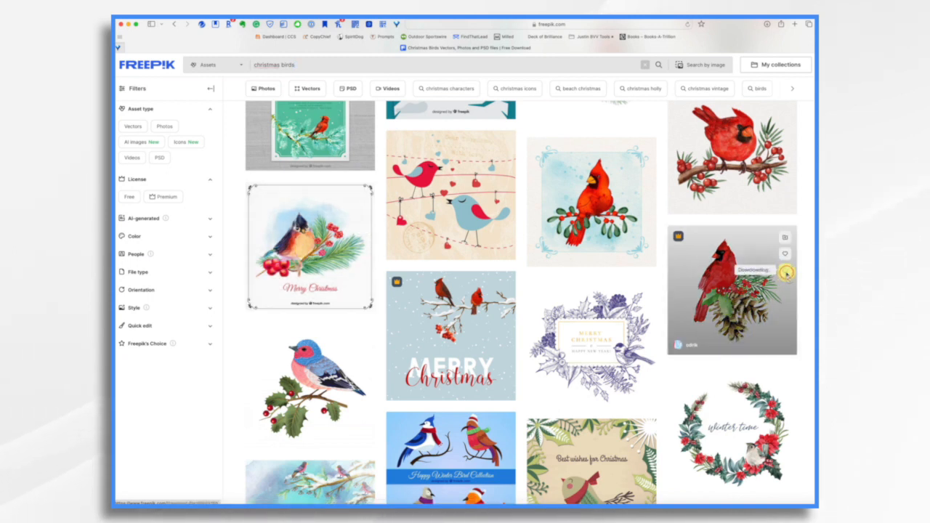
# Search Freepik for "cardstock" and download the light Recycled Paper background by VecMes.
pyautogui.scroll(-1, 415, 213)
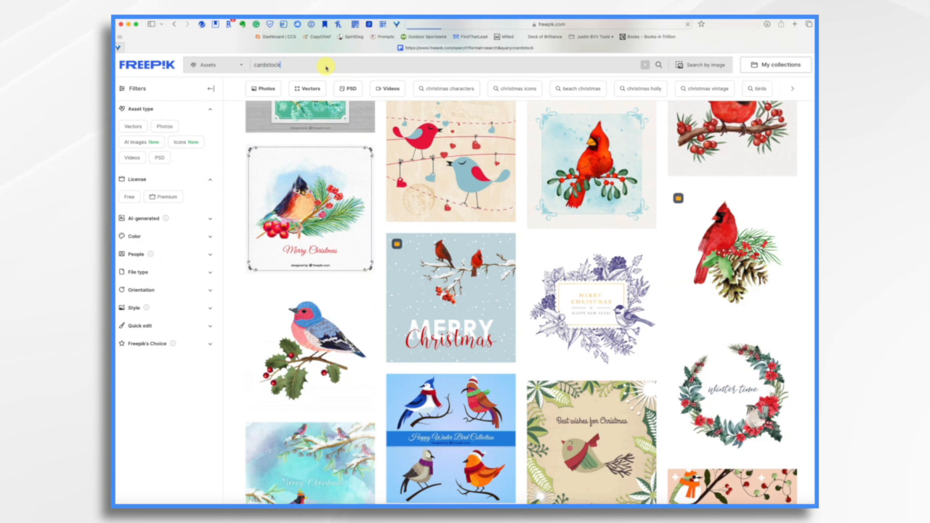
pyautogui.press('Return')
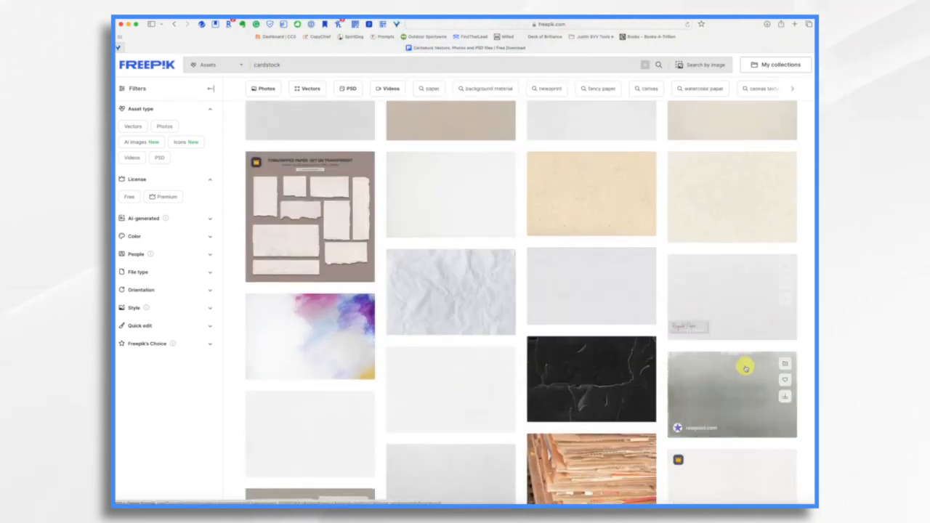
pyautogui.click(732, 297)
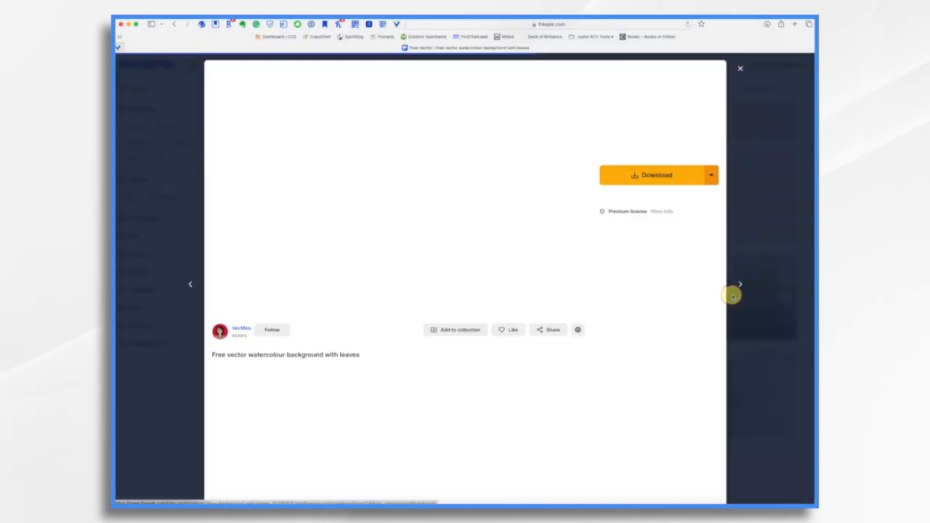
pyautogui.click(657, 171)
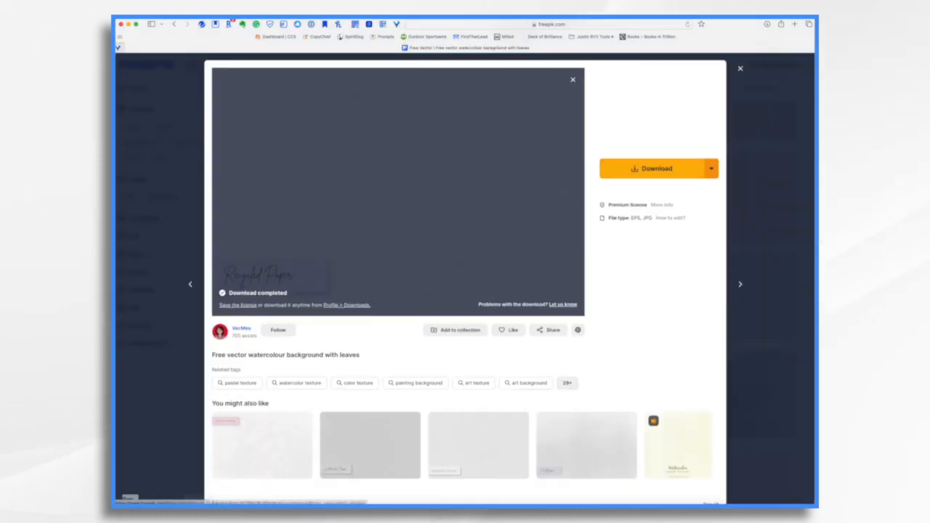
# Unpack the downloaded watercolour background and Christmas composition archives, and open the cardinal image buket2_01 in the image editor.
pyautogui.click(767, 25)
pyautogui.click(709, 61)
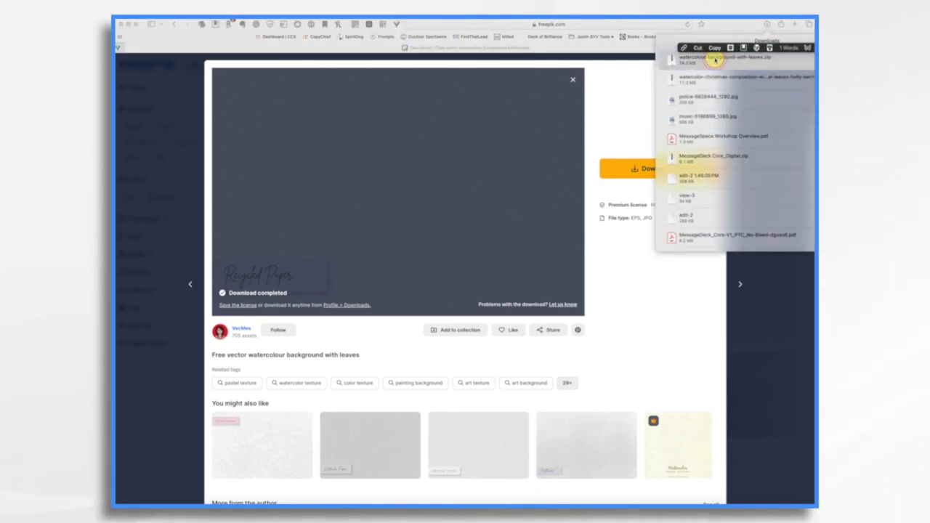
pyautogui.doubleClick(715, 77)
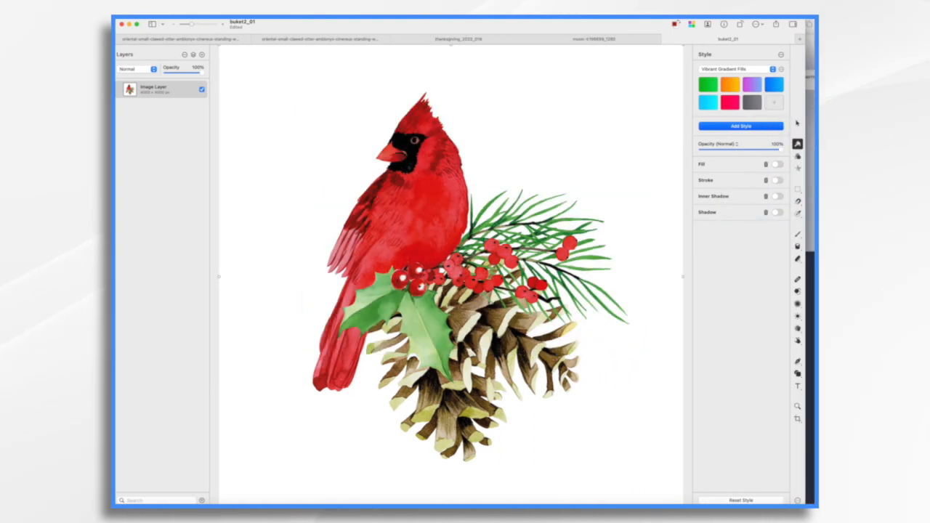
# Erase the white background around the cardinal with Smart Erase and clear the white gaps between the pine needles using Color Selection.
pyautogui.click(798, 259)
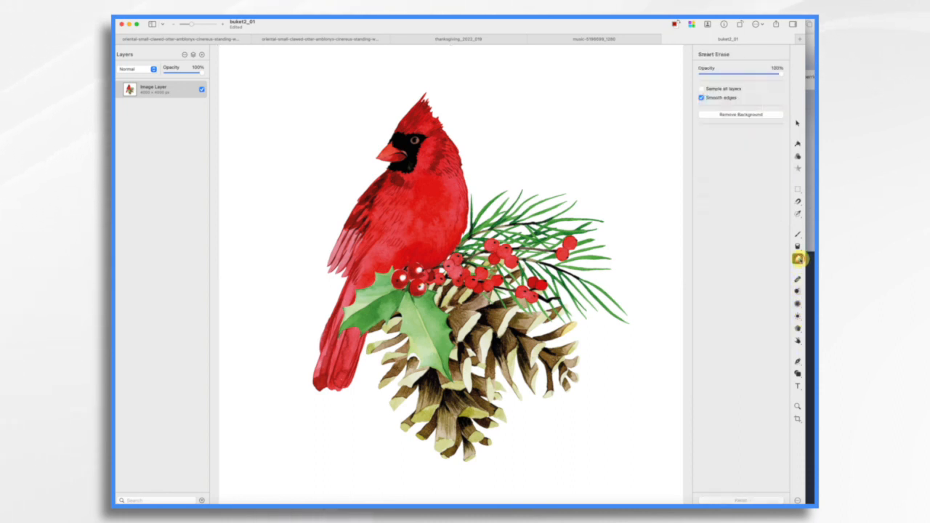
pyautogui.click(599, 165)
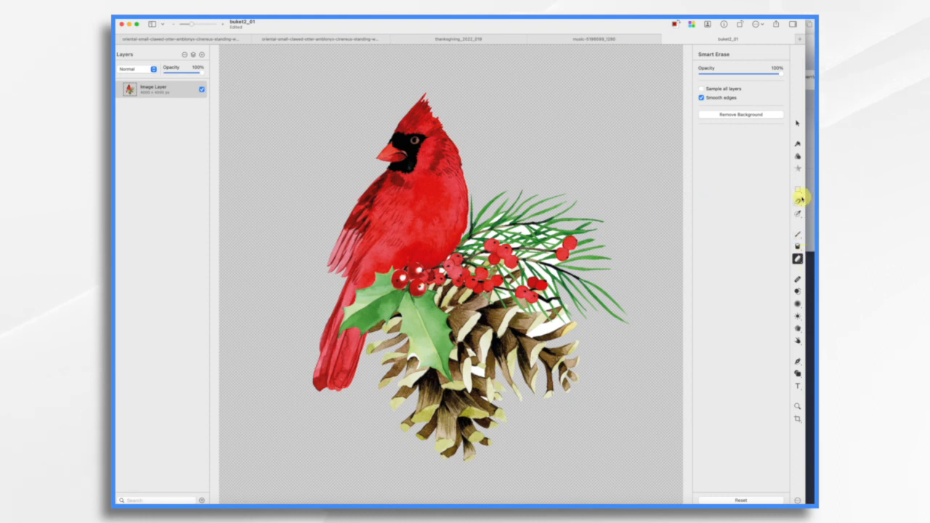
pyautogui.click(798, 213)
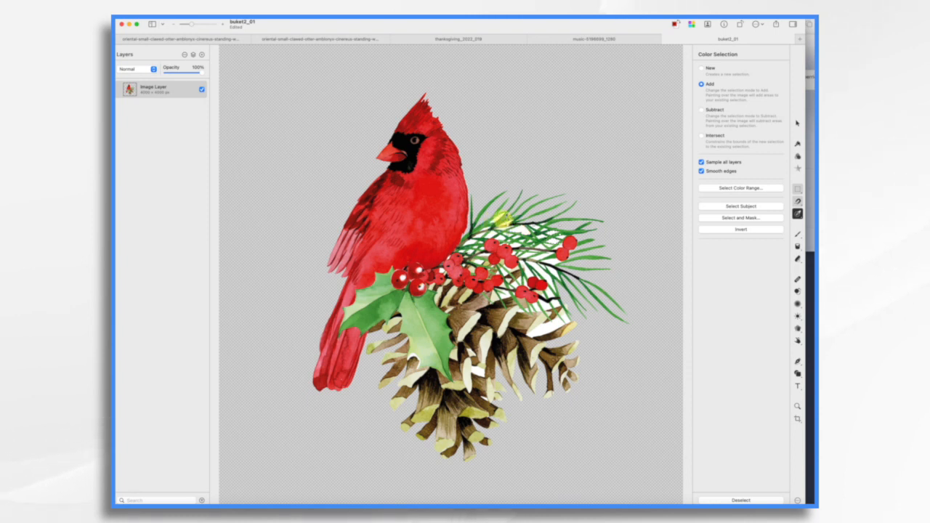
pyautogui.press('super+d')
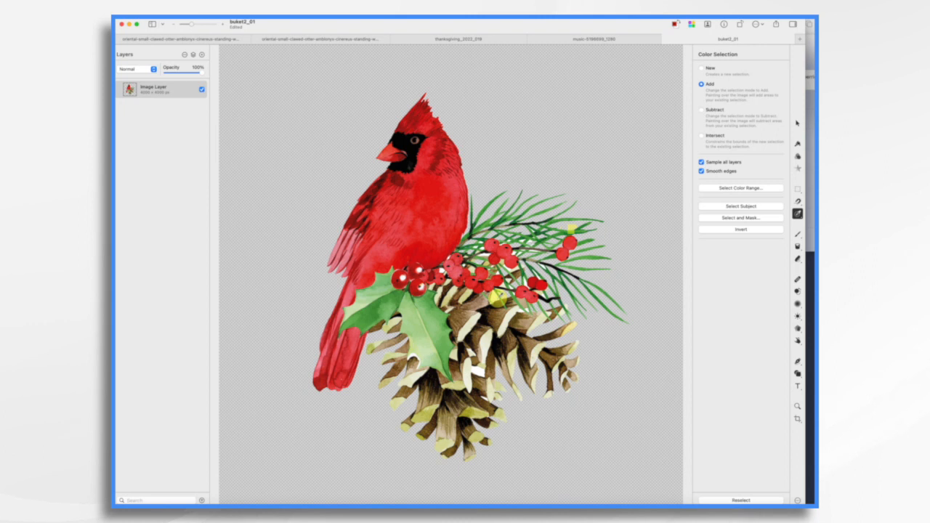
# Export the transparent cardinal image as a PNG to the Desktop and switch to Doodly.
pyautogui.click(776, 25)
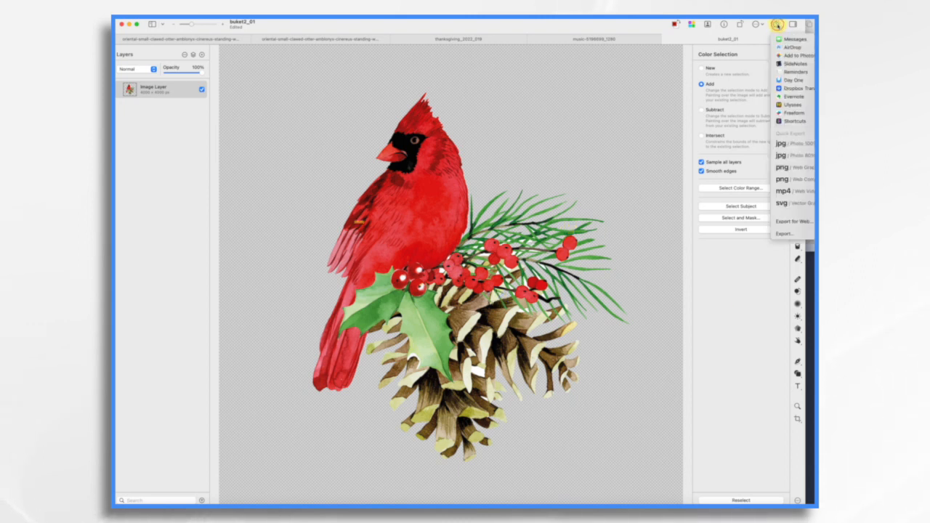
pyautogui.click(794, 168)
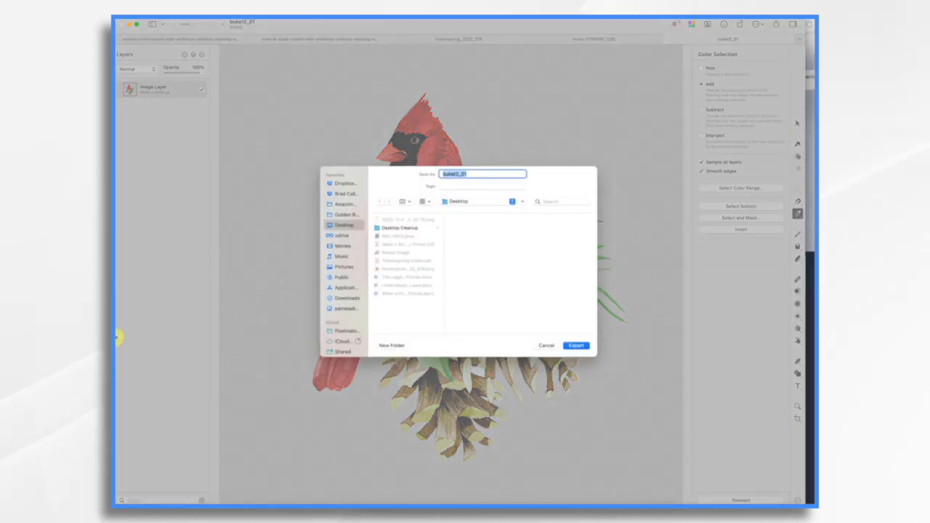
pyautogui.click(566, 346)
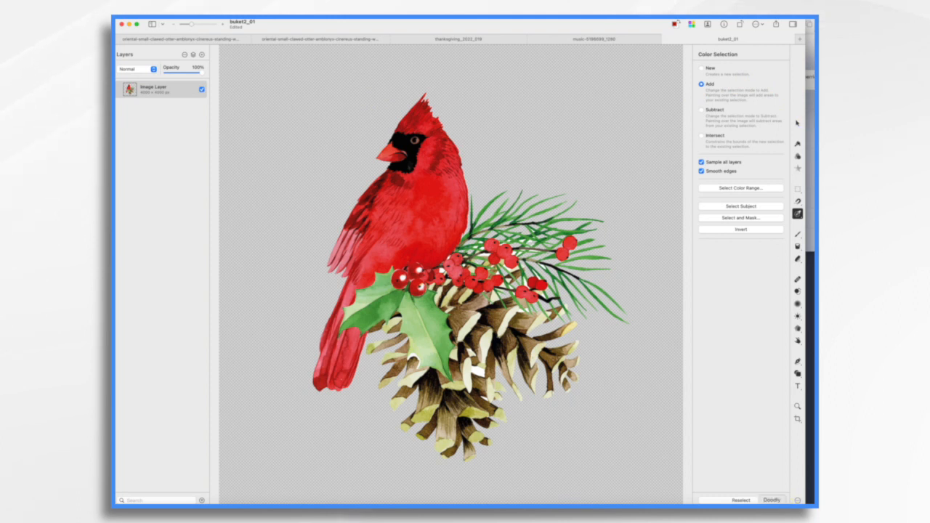
pyautogui.click(772, 504)
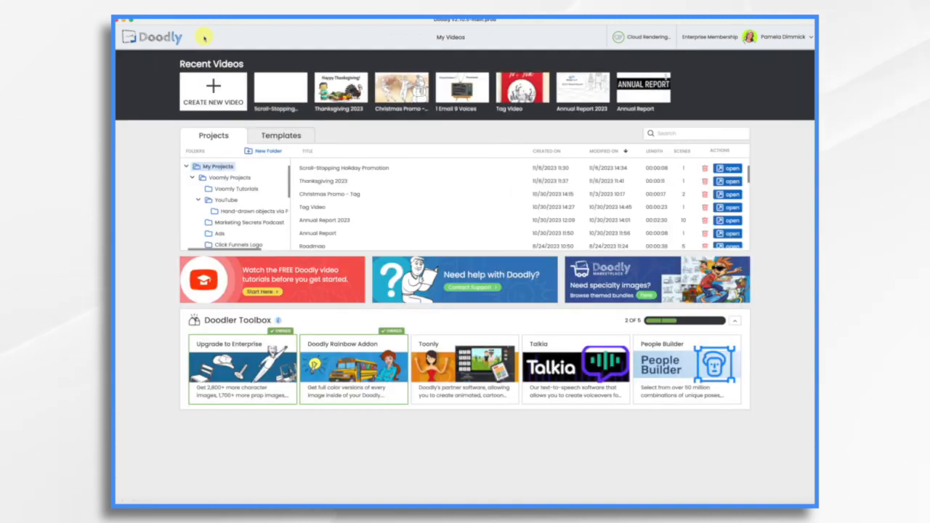
# Create a new whiteboard video titled Christmas 2023 with the Facebook & Instagram resolution.
pyautogui.click(214, 88)
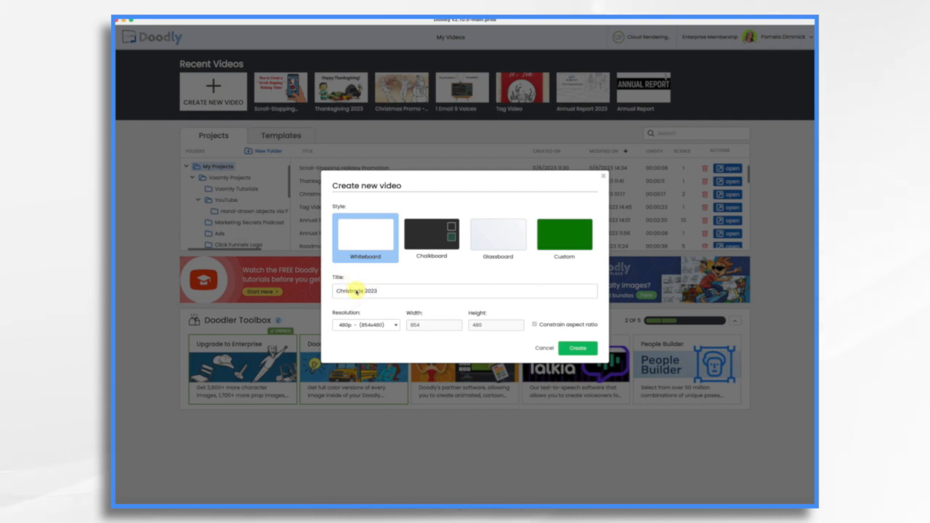
pyautogui.click(393, 325)
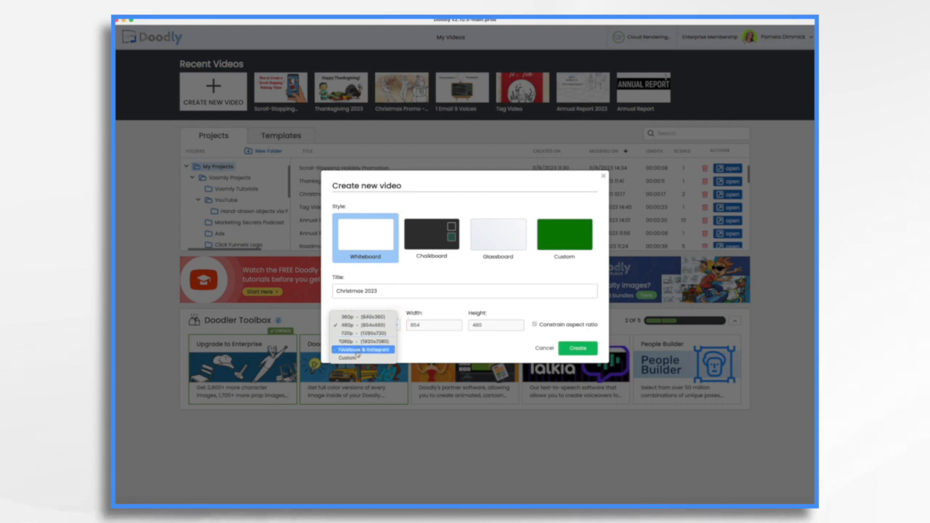
pyautogui.click(356, 350)
pyautogui.click(574, 349)
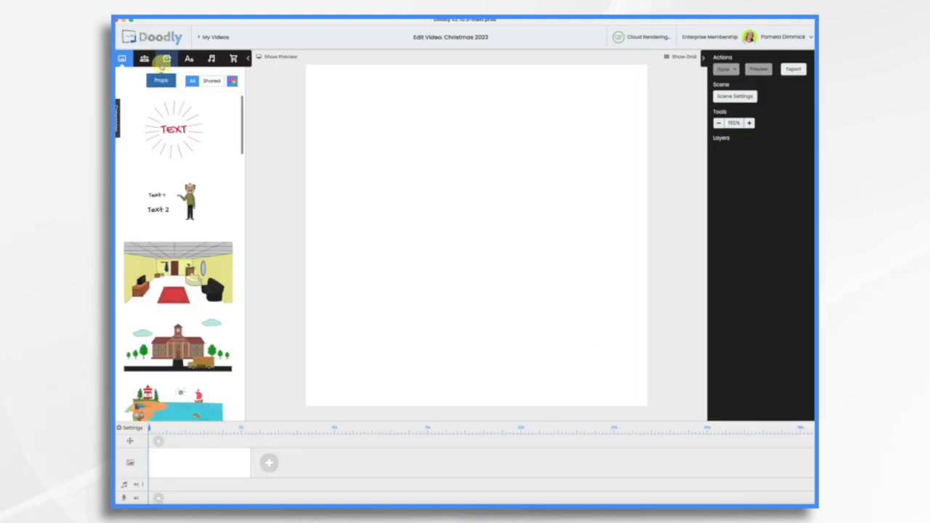
# Import the transparent cardinal PNG as a custom prop titled cardinal and enlarge it in the scene to fill almost the whole canvas.
pyautogui.click(168, 60)
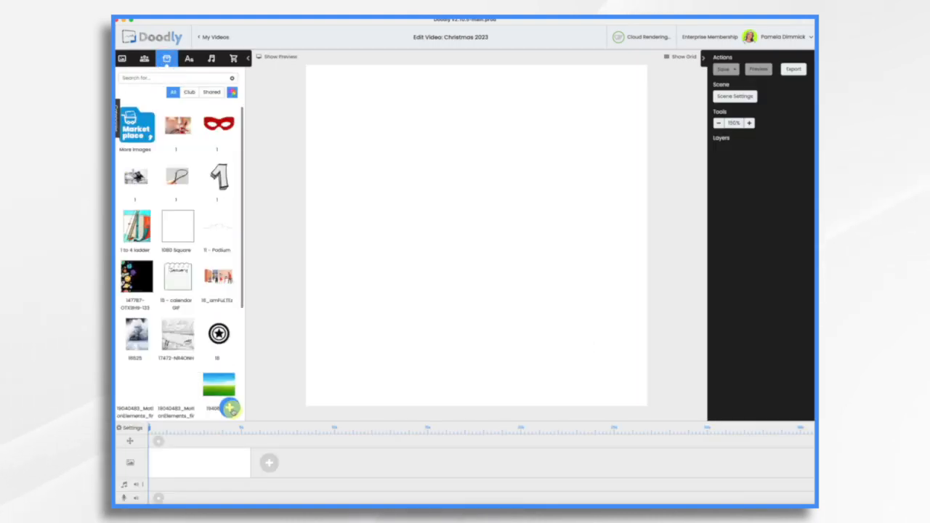
pyautogui.click(230, 408)
pyautogui.moveTo(627, 216); pyautogui.dragTo(479, 264)
pyautogui.click(512, 339)
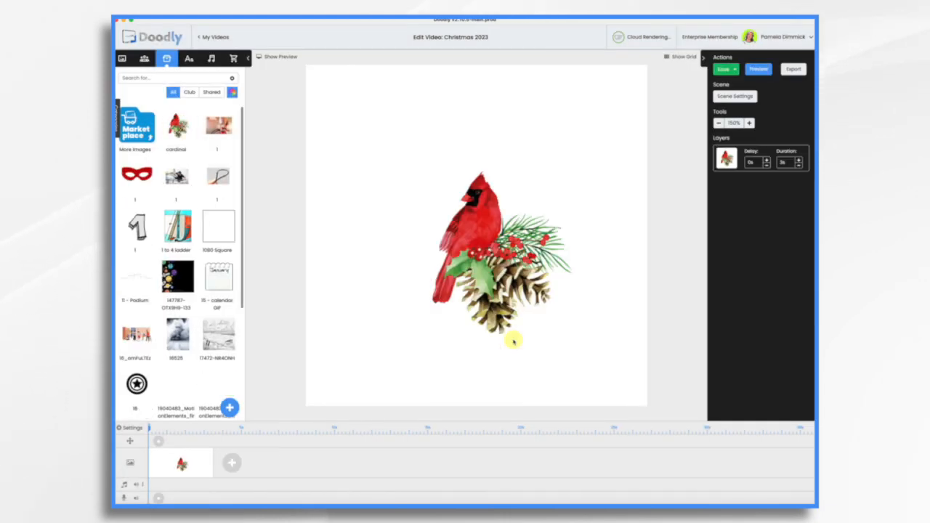
pyautogui.click(512, 340)
pyautogui.moveTo(388, 255); pyautogui.dragTo(264, 286)
pyautogui.moveTo(423, 241); pyautogui.dragTo(468, 231)
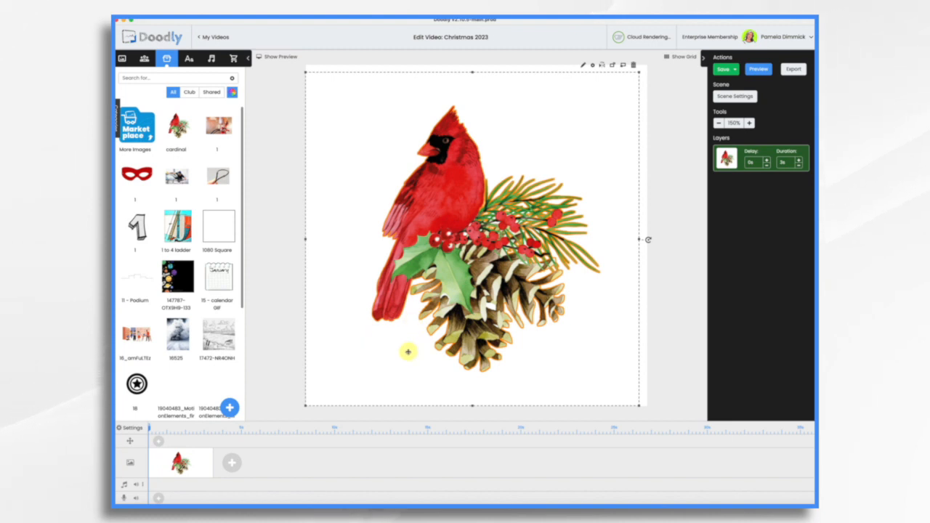
# Import the paper background 23.jpg as a custom prop titled 23 and add it to the scene.
pyautogui.click(230, 409)
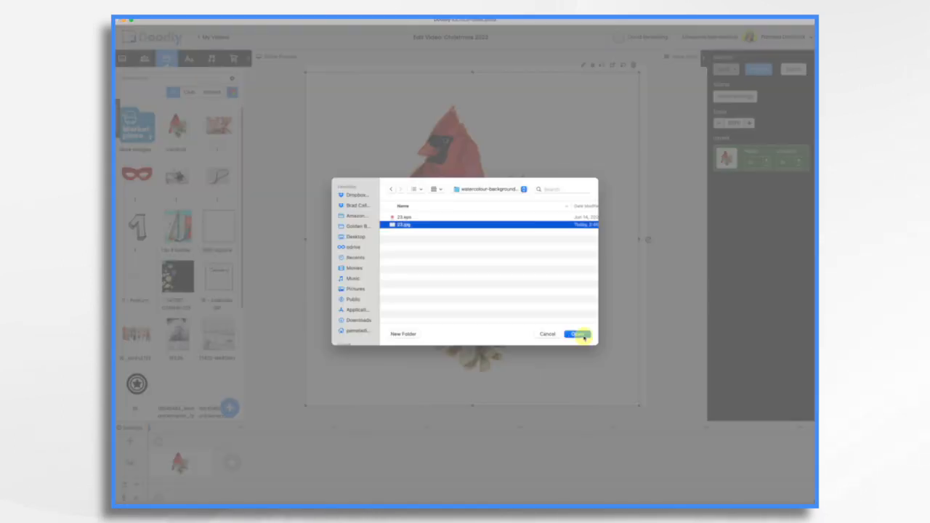
pyautogui.click(579, 332)
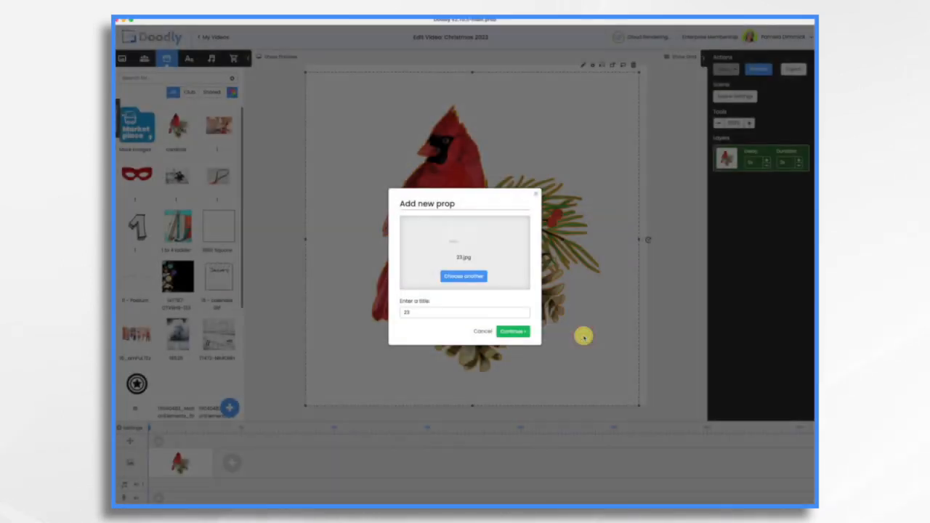
pyautogui.click(519, 331)
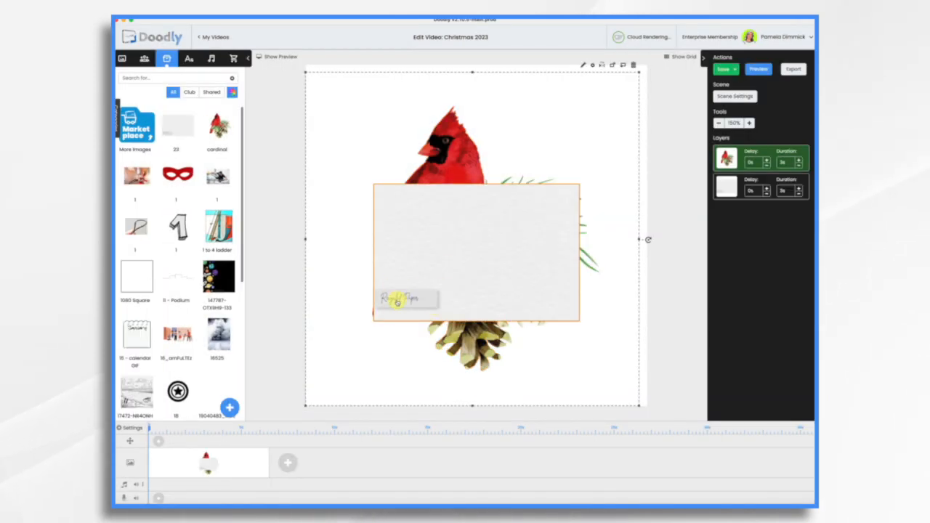
# Enlarge and reposition the recycled paper image until it covers the whole canvas with its text label outside the visible area.
pyautogui.moveTo(467, 282); pyautogui.dragTo(377, 157)
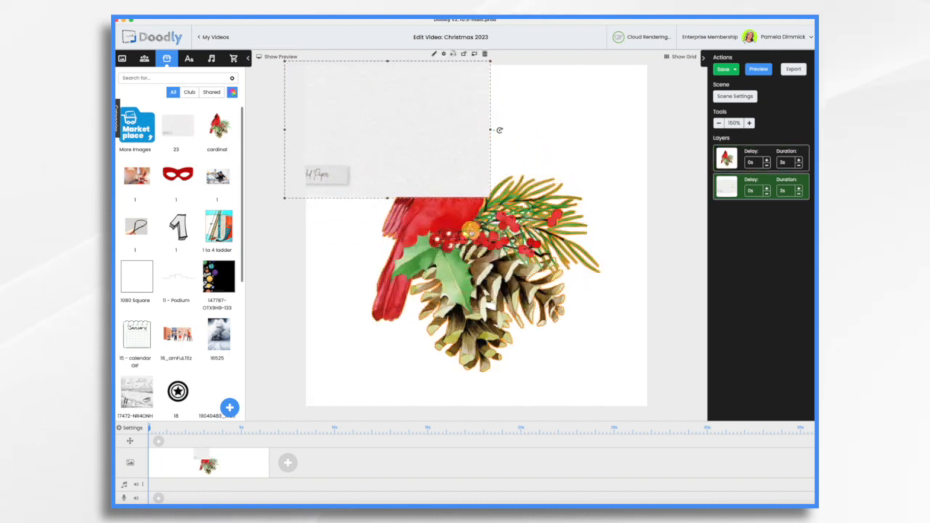
pyautogui.moveTo(491, 197); pyautogui.dragTo(685, 373)
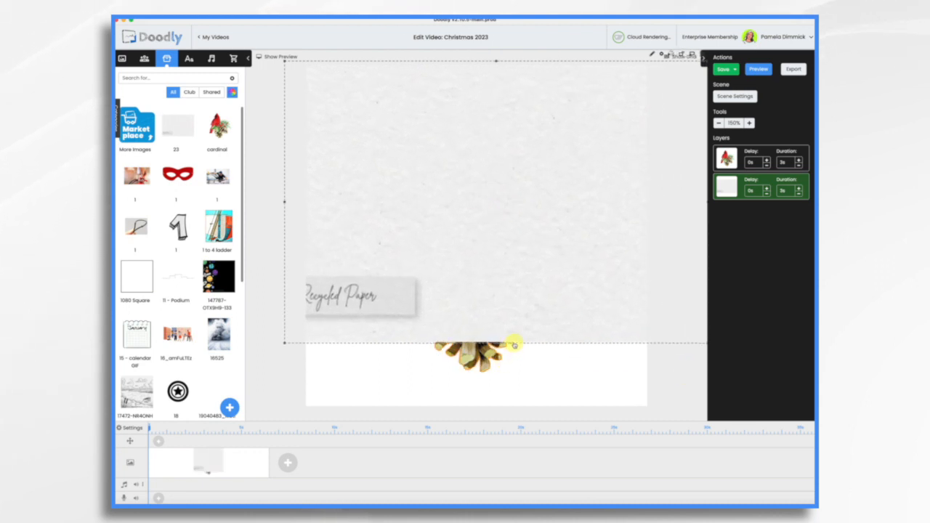
pyautogui.moveTo(285, 204)
pyautogui.mouseDown()
pyautogui.moveTo(251, 201)
pyautogui.moveTo(268, 202)
pyautogui.mouseUp()
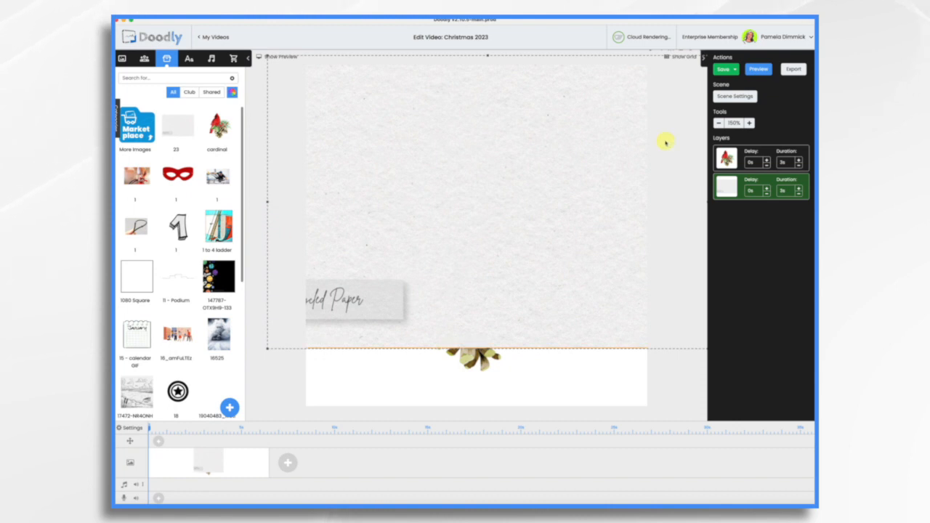
pyautogui.click(719, 123)
pyautogui.click(718, 123)
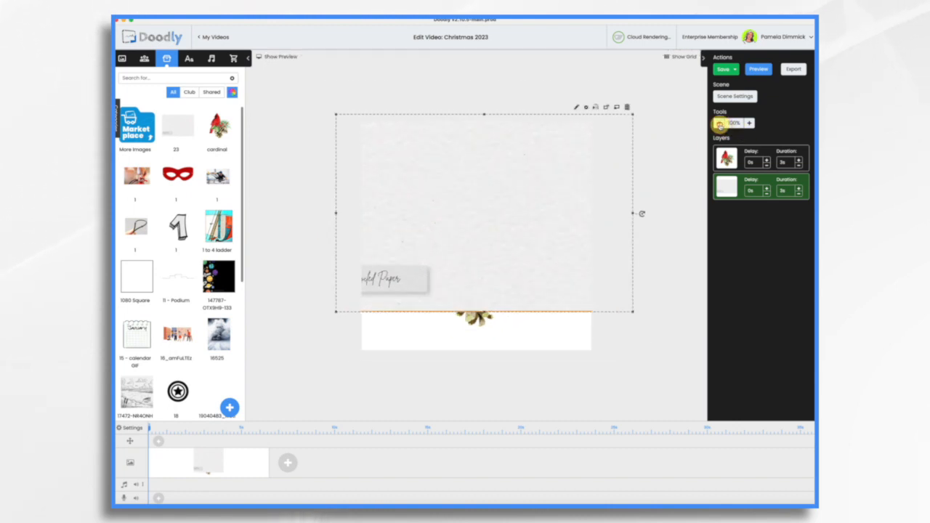
pyautogui.click(718, 122)
pyautogui.moveTo(369, 294); pyautogui.dragTo(267, 362)
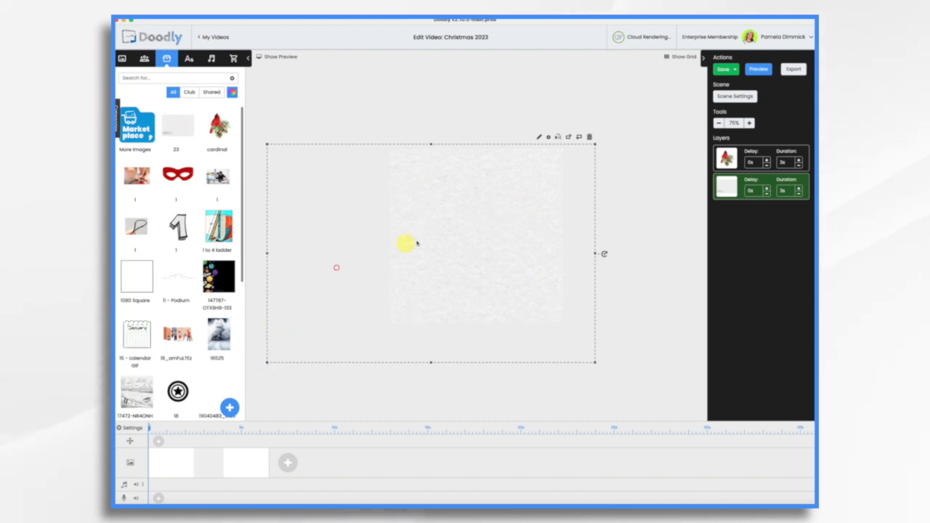
pyautogui.moveTo(457, 231); pyautogui.dragTo(436, 209)
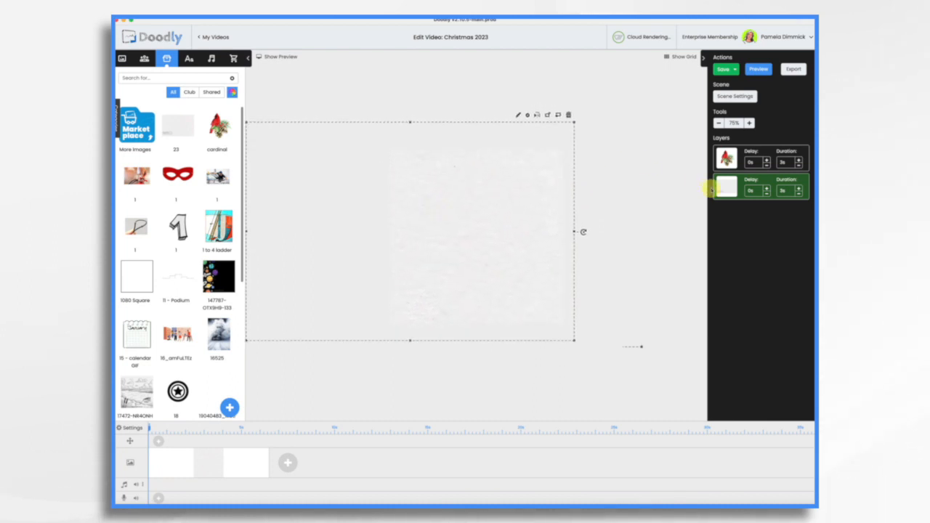
# Reorder the layers so the paper background sits behind the cardinal.
pyautogui.moveTo(726, 193); pyautogui.dragTo(752, 165)
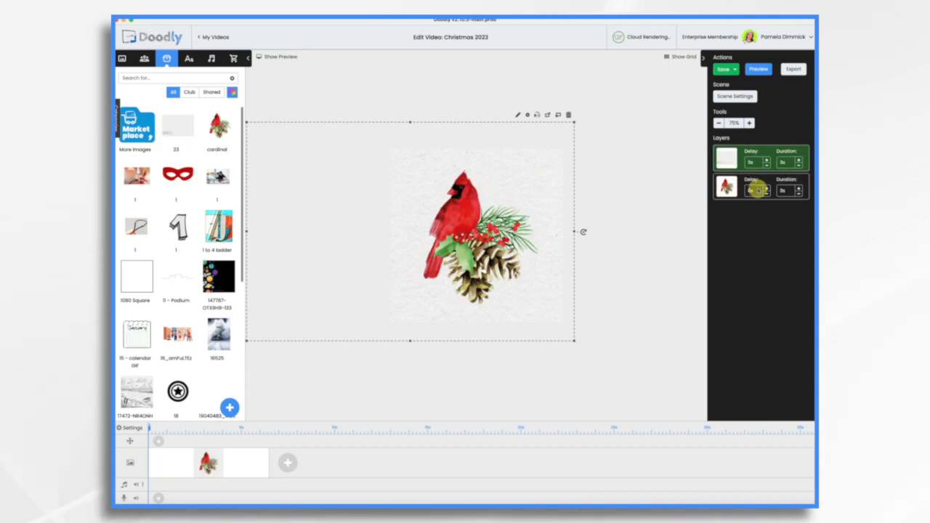
pyautogui.click(749, 123)
pyautogui.click(749, 123)
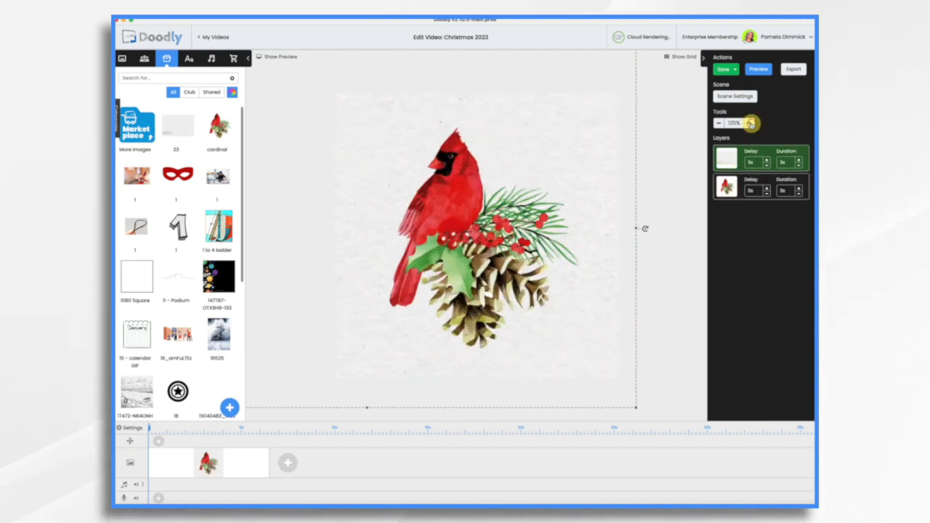
# Set the paper background layer's duration to 0s.
pyautogui.click(798, 165)
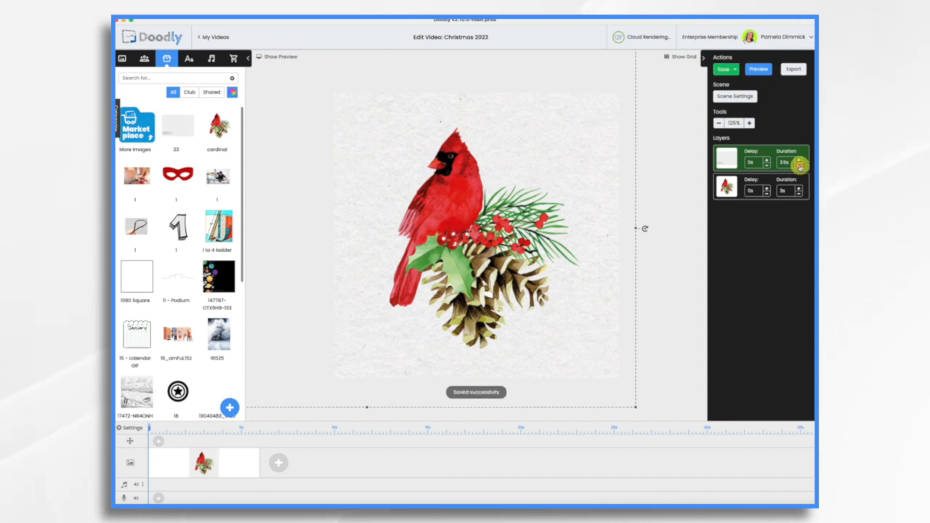
pyautogui.click(799, 166)
pyautogui.click(799, 165)
pyautogui.click(799, 165)
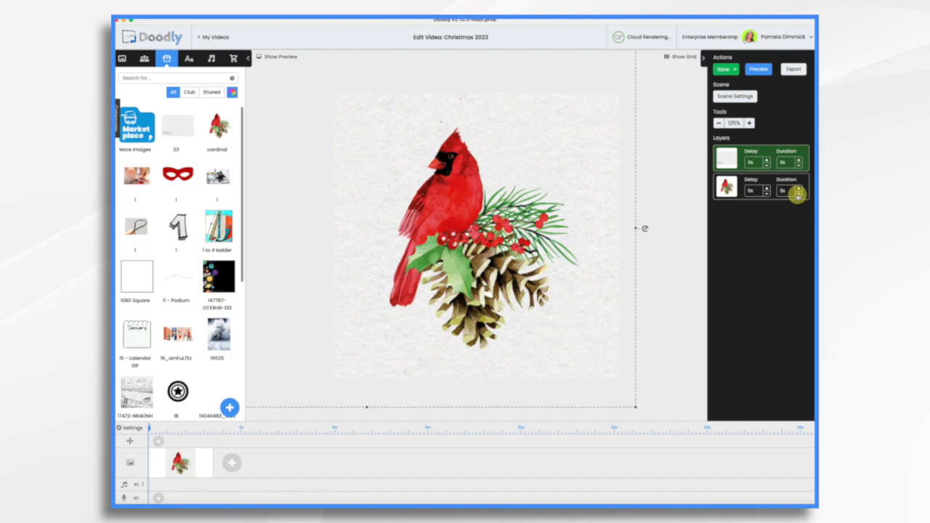
# Edit the cardinal asset to use the Fade reveal mode and save it back to the scene.
pyautogui.click(726, 188)
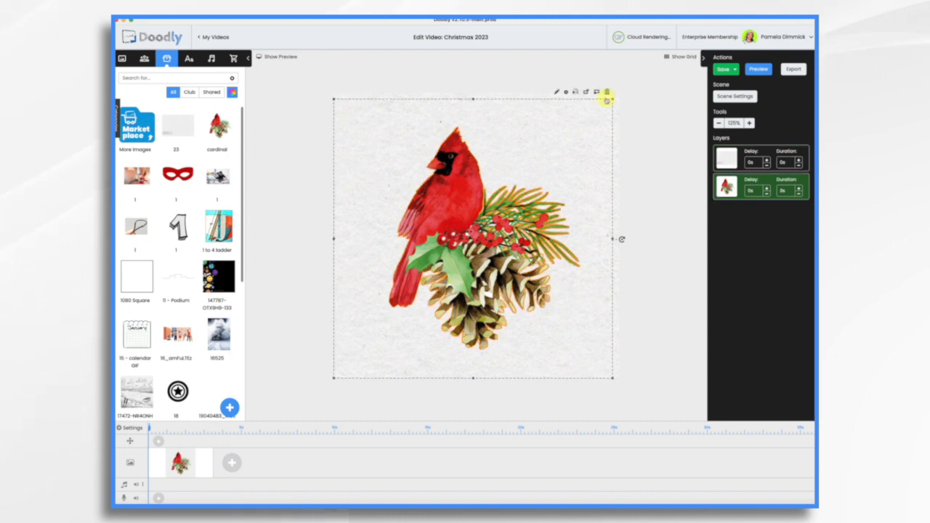
pyautogui.click(558, 91)
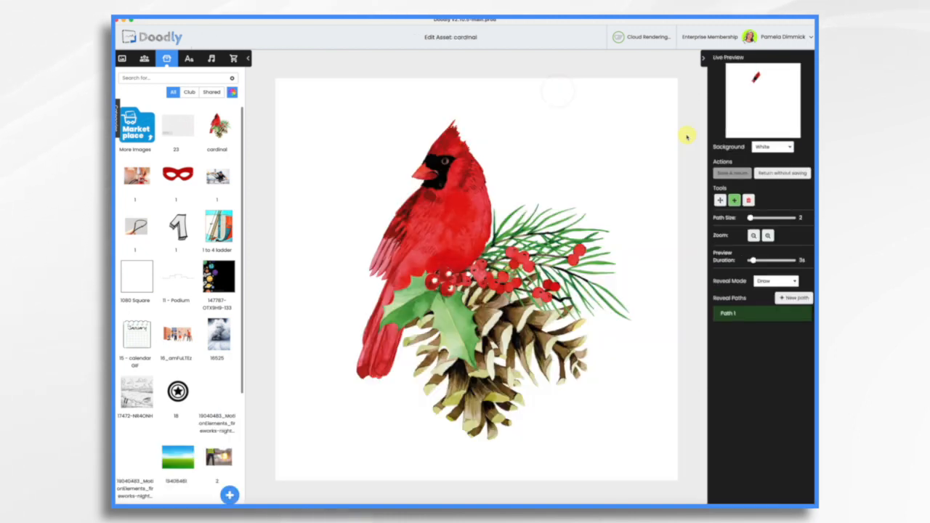
pyautogui.click(767, 284)
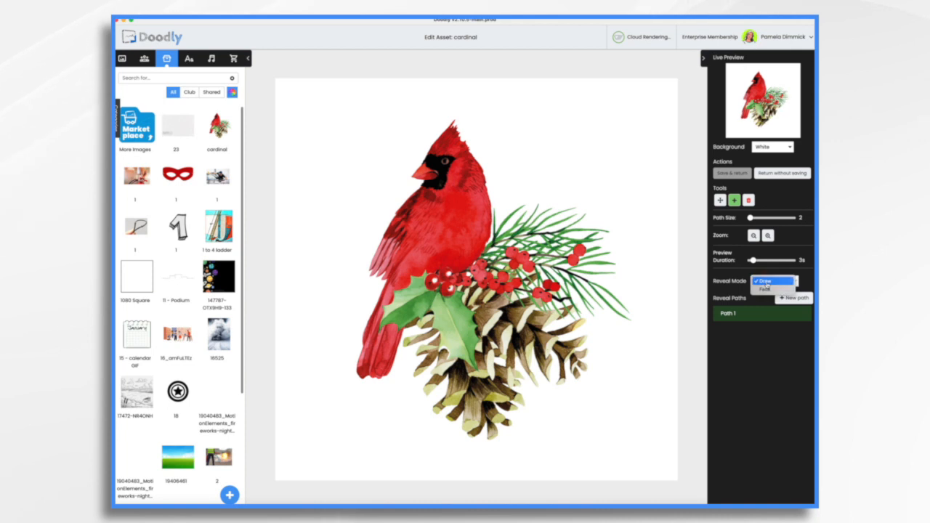
pyautogui.click(768, 290)
pyautogui.click(733, 173)
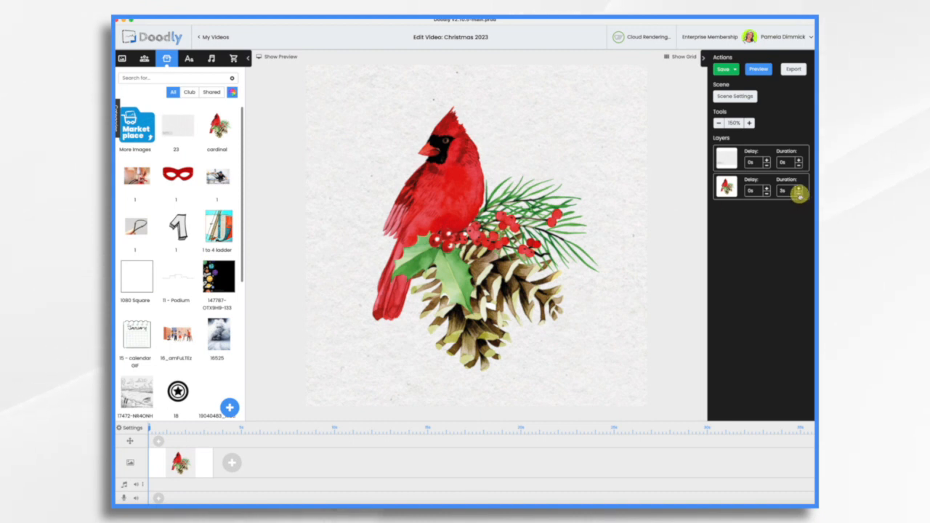
# Set the cardinal layer's duration to 2s and preview the scene.
pyautogui.click(799, 194)
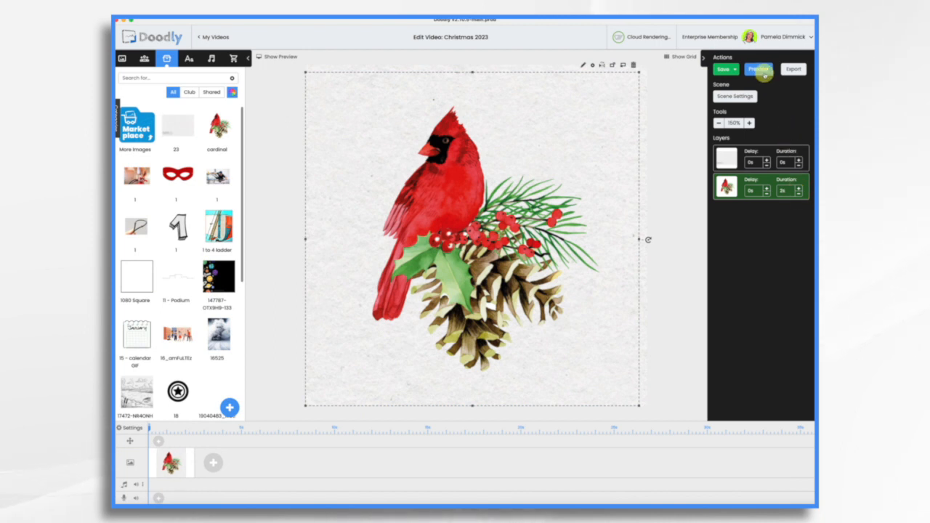
pyautogui.click(761, 69)
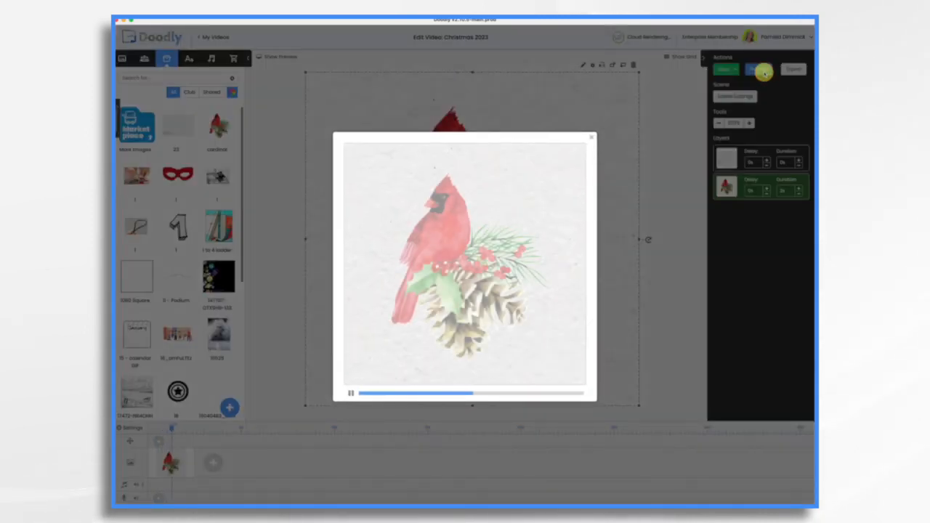
pyautogui.click(593, 138)
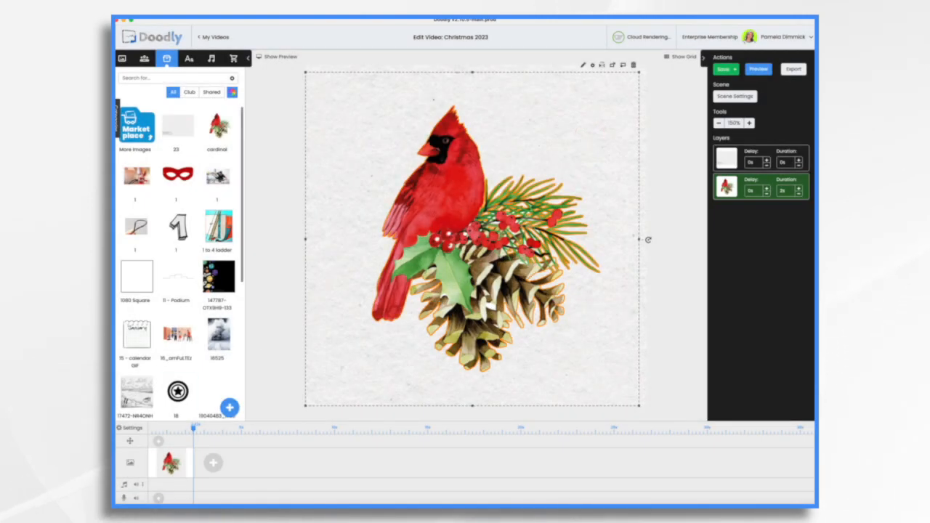
# Set the video's erase mode to Off and its hand style to a right-handed 2D cartoon hand, and apply the settings.
pyautogui.click(132, 429)
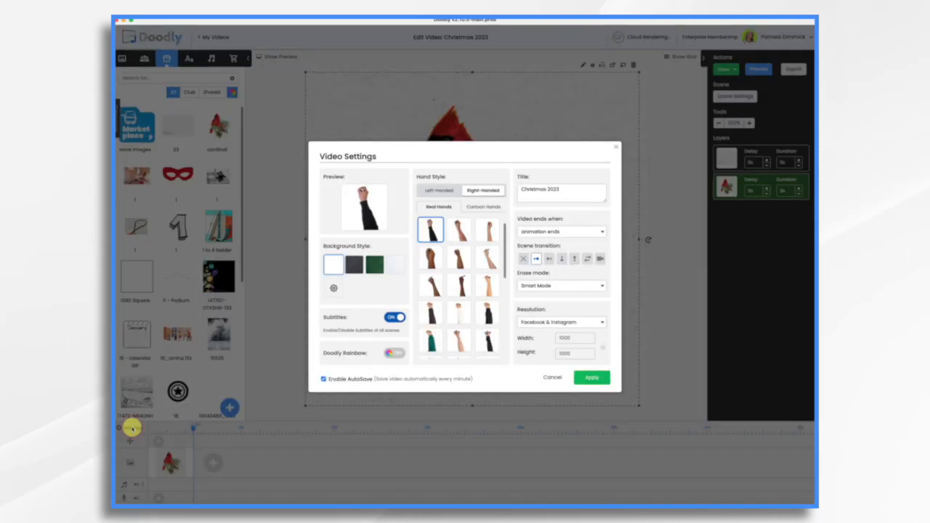
pyautogui.click(566, 288)
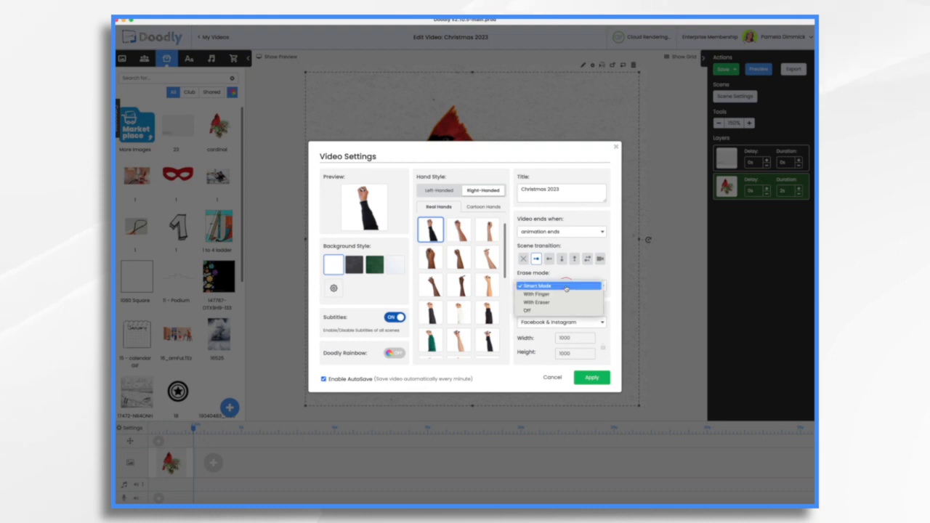
pyautogui.click(536, 311)
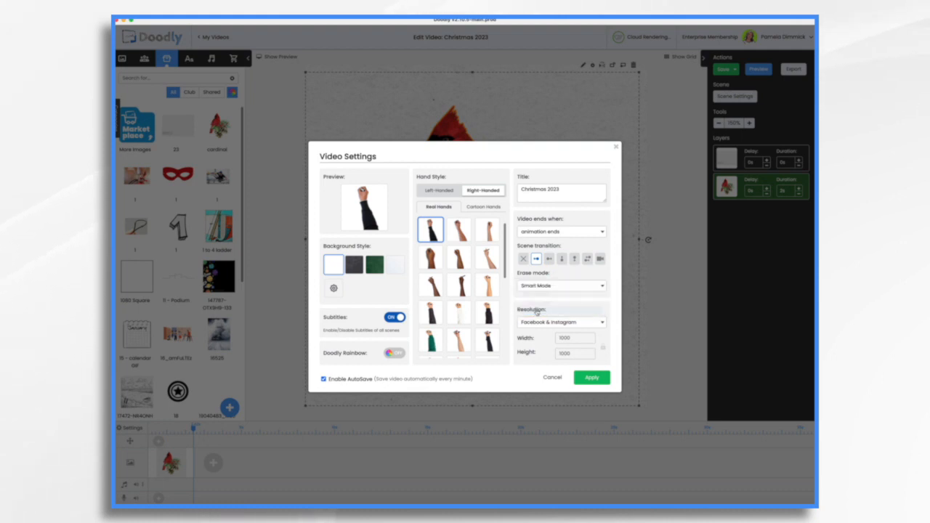
pyautogui.click(484, 208)
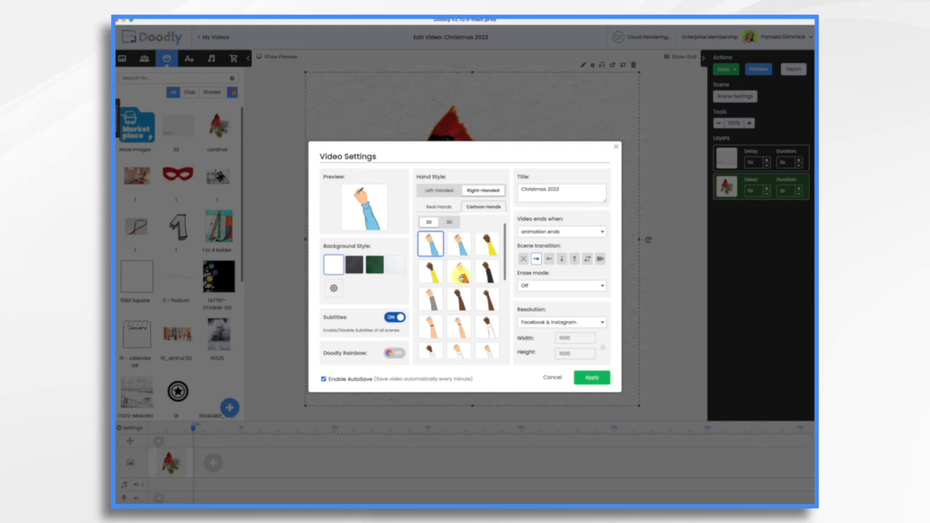
pyautogui.click(460, 274)
pyautogui.click(590, 377)
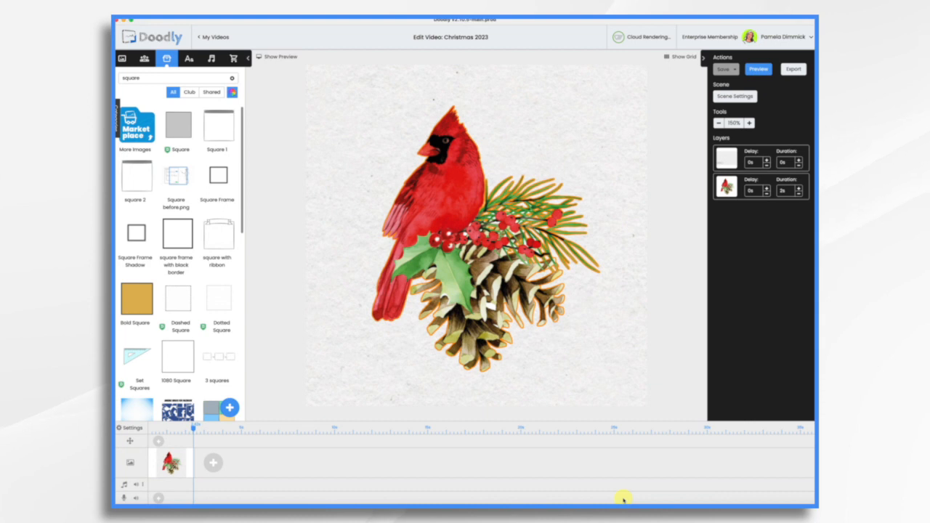
# Switch to Pyks and create a blank custom image 1024 by 1024 in size.
pyautogui.hotkey('alt', 'space')
pyautogui.write('py')
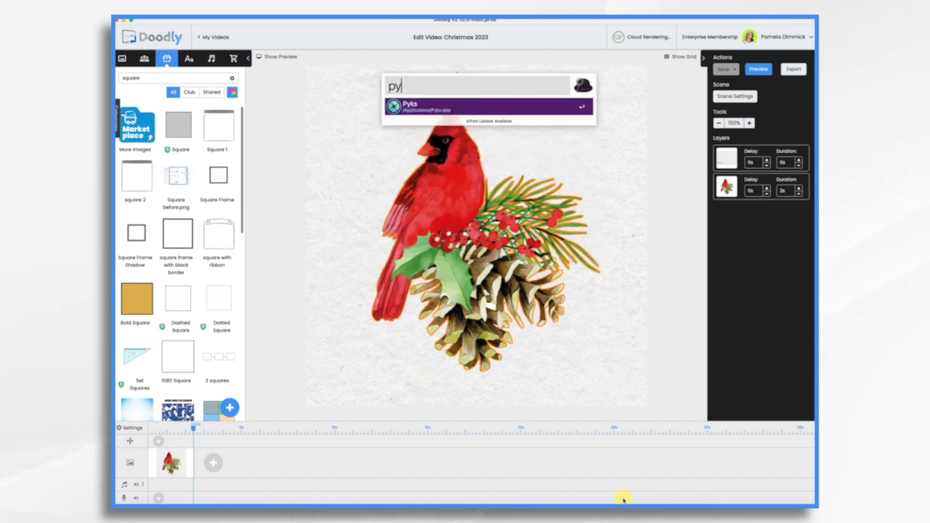
pyautogui.press('Return')
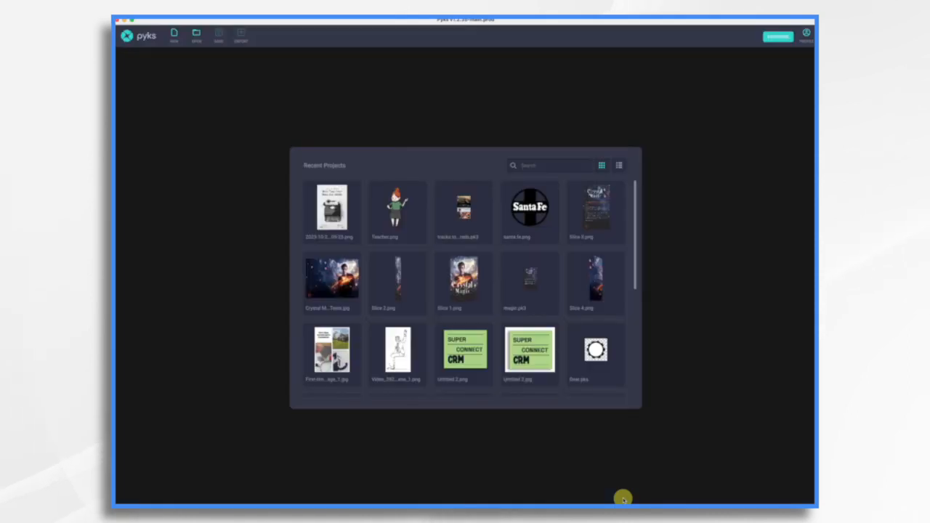
pyautogui.click(175, 37)
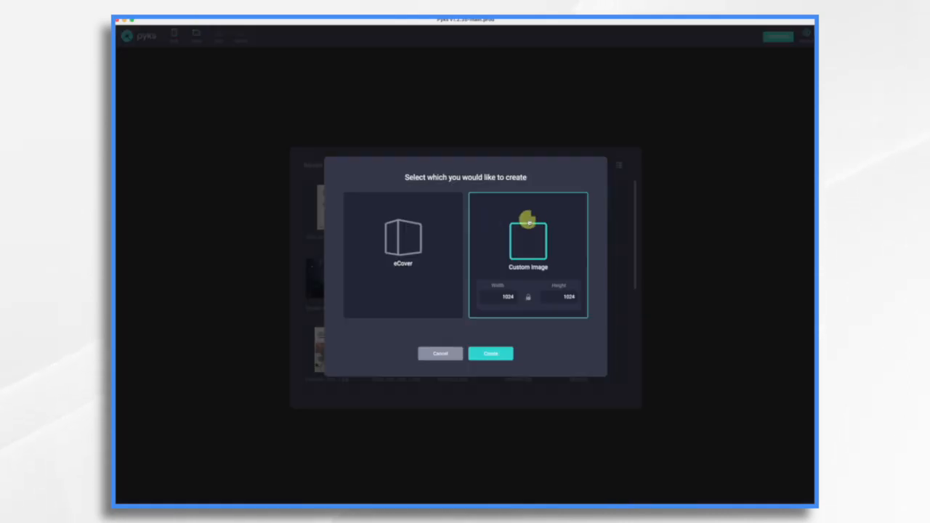
pyautogui.click(504, 353)
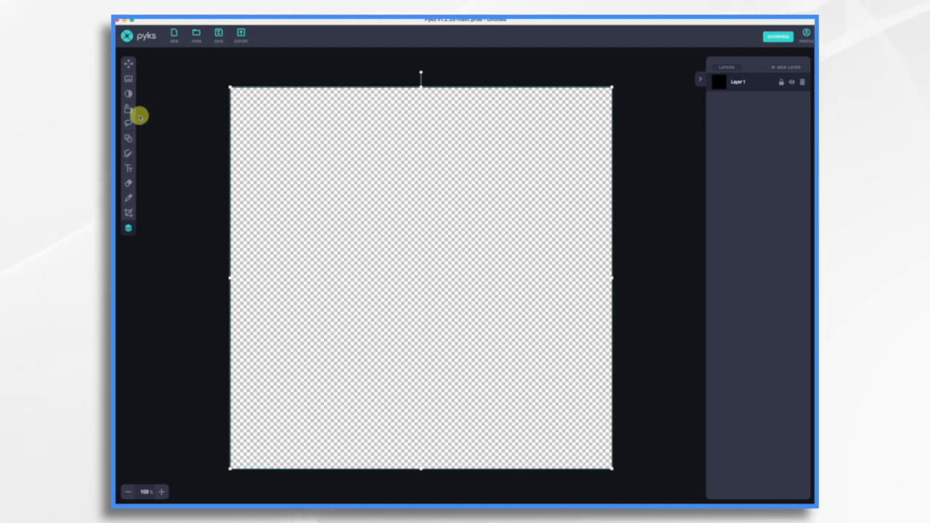
# Draw a square just inside the canvas edges and turn off its fill color.
pyautogui.click(129, 138)
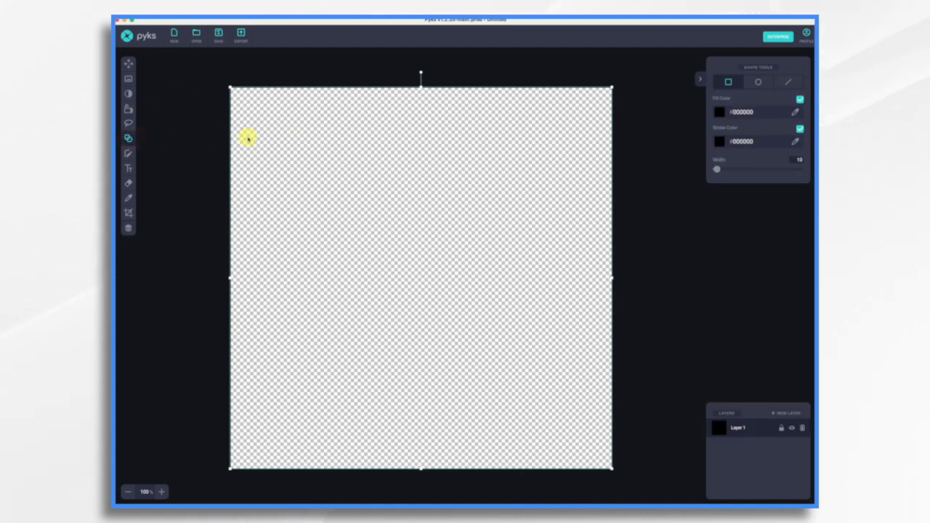
pyautogui.moveTo(238, 94); pyautogui.dragTo(602, 459)
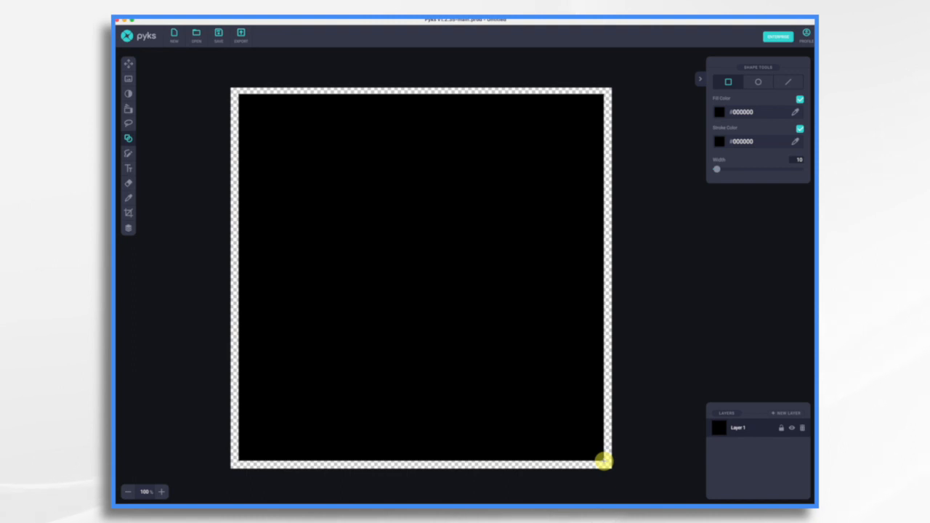
pyautogui.moveTo(602, 460); pyautogui.dragTo(603, 461)
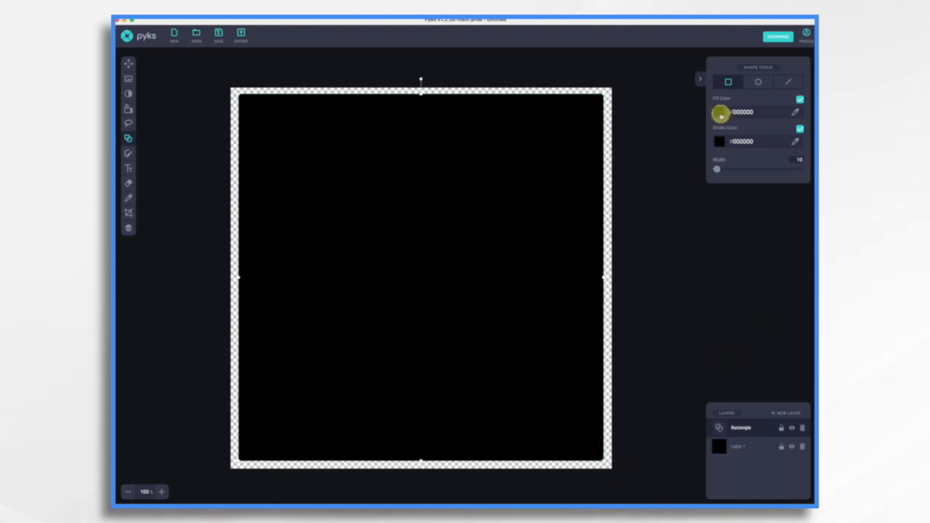
pyautogui.click(800, 99)
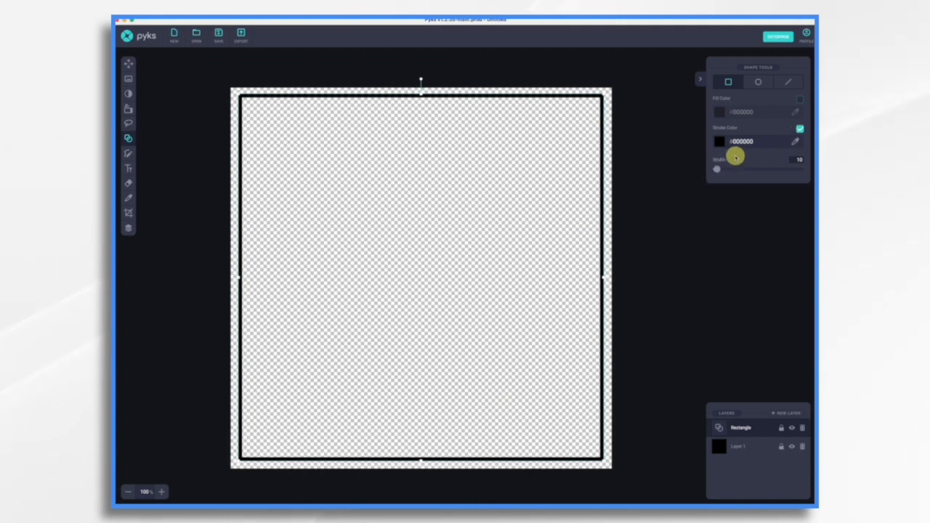
# Set the square's stroke color to red, #D0021B, and apply it.
pyautogui.click(720, 141)
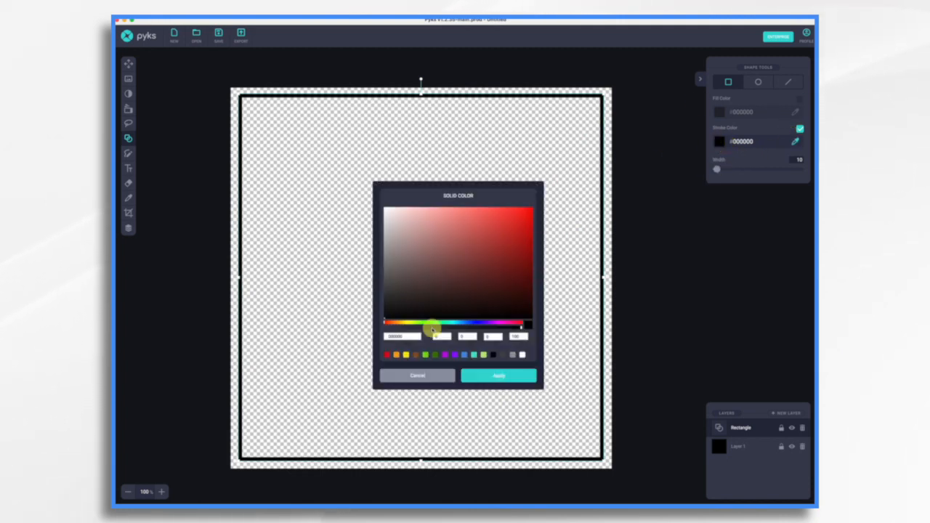
pyautogui.click(388, 354)
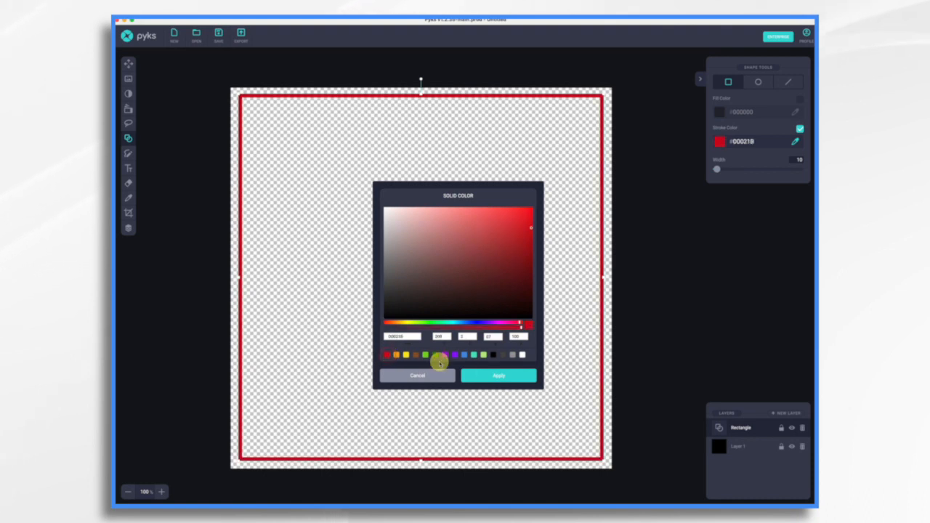
pyautogui.click(490, 375)
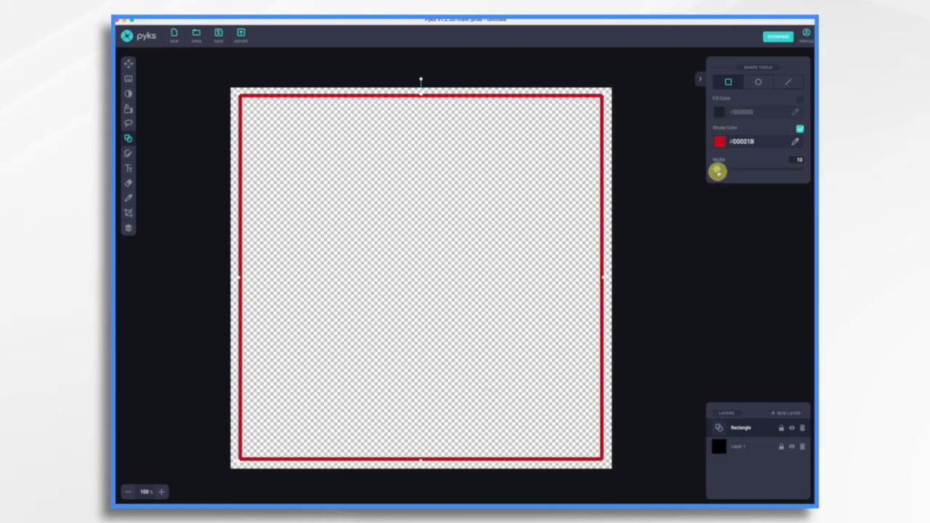
# Set the square's stroke width to 80, then reposition and resize it to fit the canvas edges.
pyautogui.moveTo(725, 170)
pyautogui.mouseDown()
pyautogui.moveTo(714, 170)
pyautogui.moveTo(723, 169)
pyautogui.mouseUp()
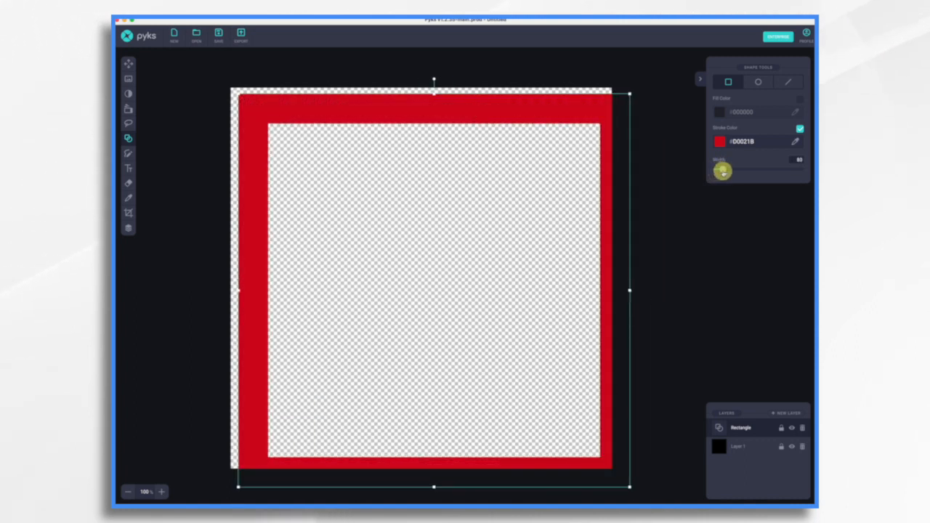
pyautogui.moveTo(404, 102); pyautogui.dragTo(399, 97)
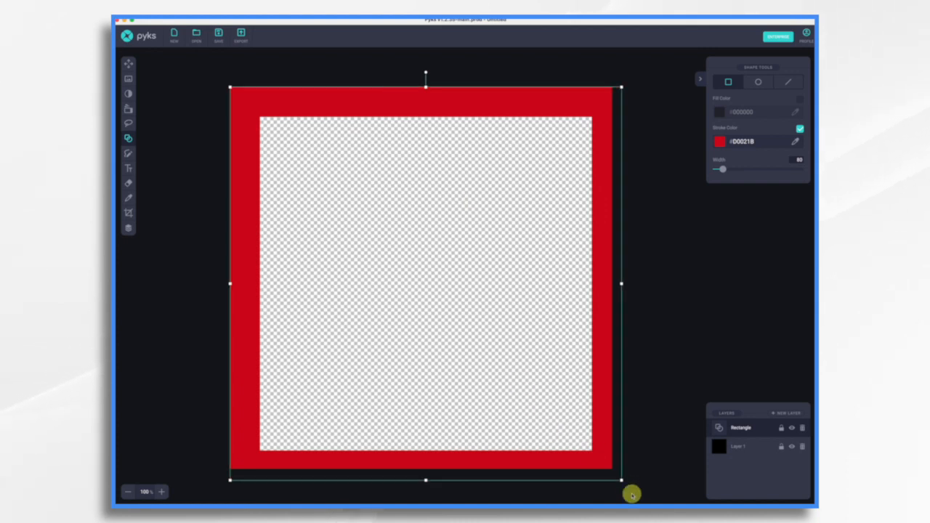
pyautogui.moveTo(622, 480); pyautogui.dragTo(614, 470)
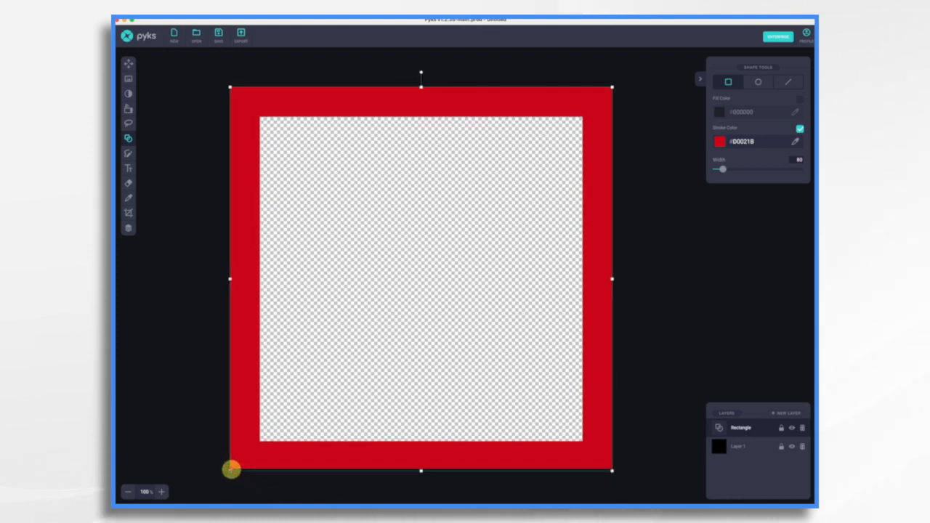
pyautogui.moveTo(232, 466); pyautogui.dragTo(232, 468)
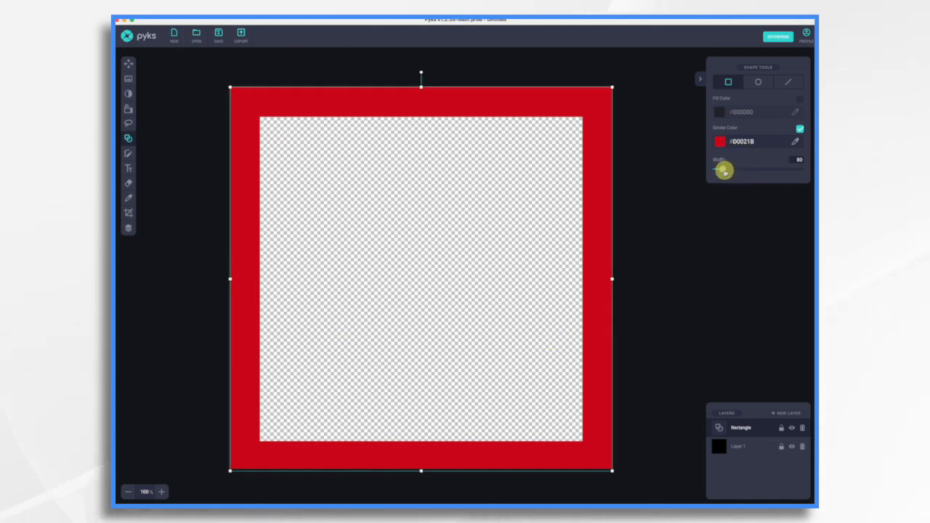
# Reduce the square's stroke width to 16 and center the frame on the canvas.
pyautogui.moveTo(723, 170); pyautogui.dragTo(718, 170)
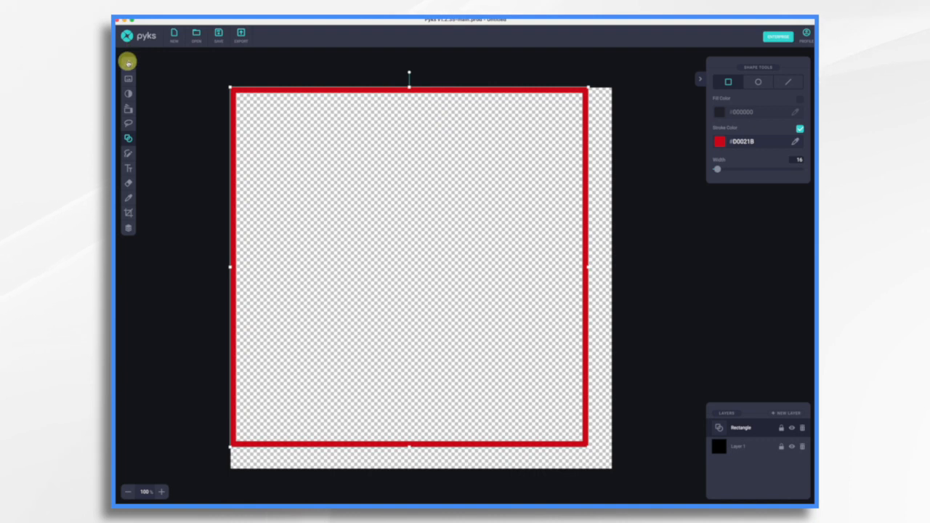
pyautogui.click(127, 63)
pyautogui.moveTo(353, 91); pyautogui.dragTo(370, 102)
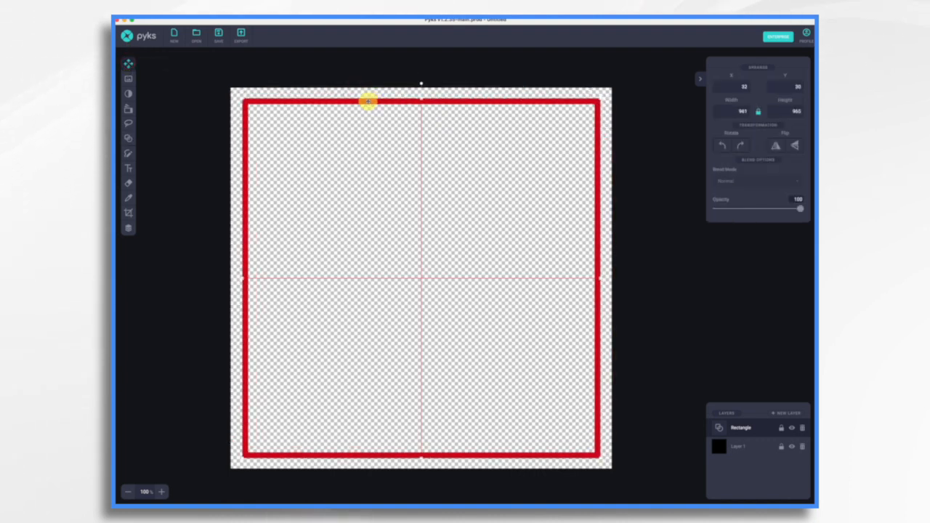
pyautogui.moveTo(368, 101); pyautogui.dragTo(368, 101)
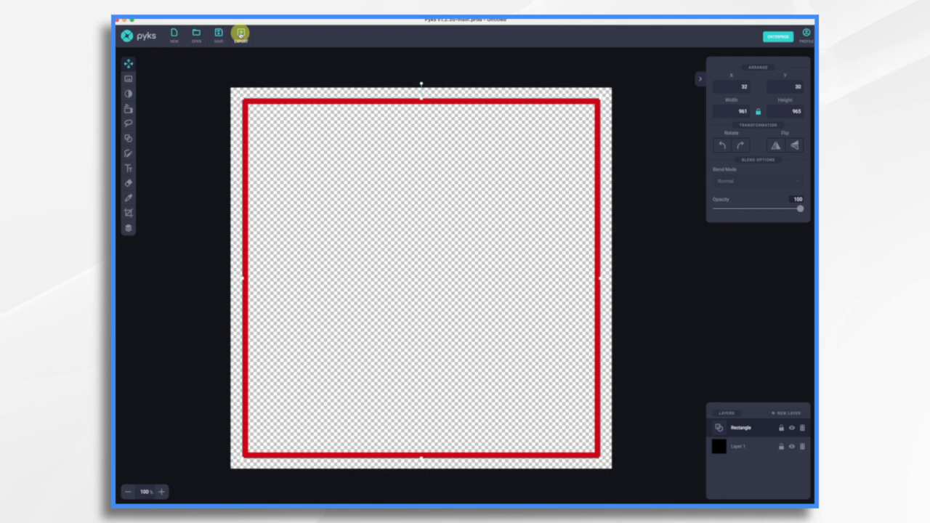
# Export the frame to the Desktop as a PNG file named red.
pyautogui.click(241, 34)
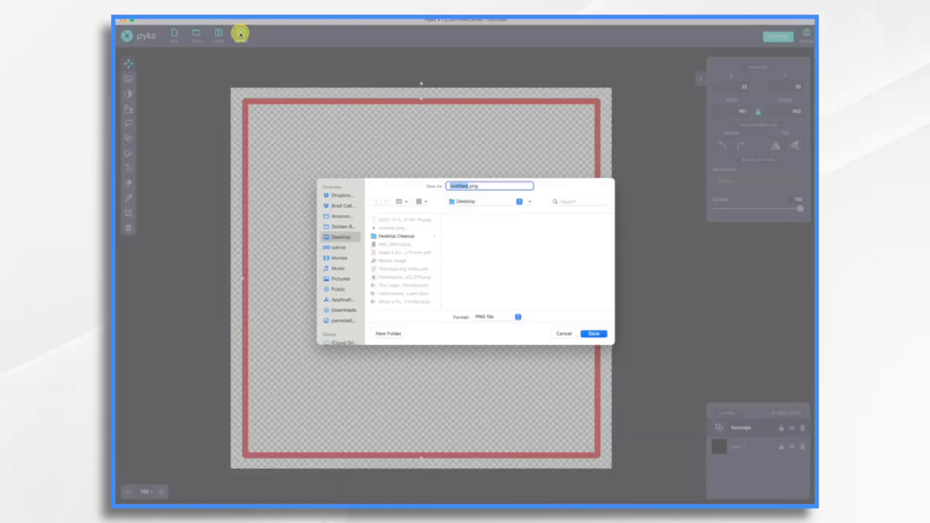
pyautogui.write('red')
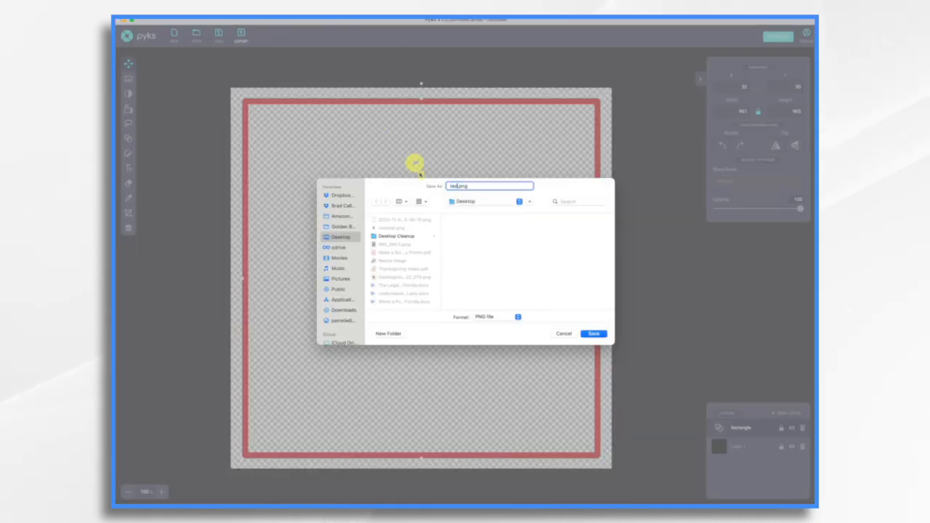
pyautogui.click(596, 334)
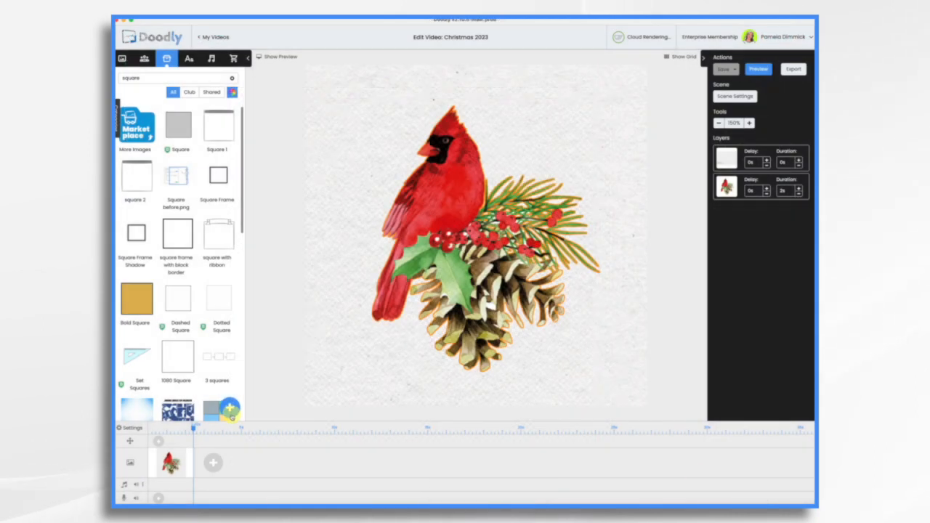
# Switch to Doodly and add red.png as a new prop titled "red frame square".
pyautogui.click(230, 408)
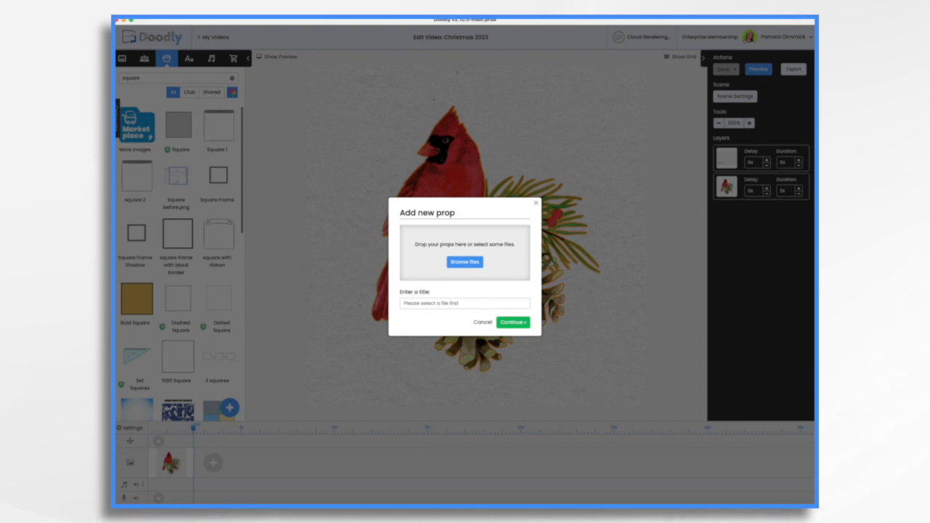
pyautogui.moveTo(704, 196); pyautogui.dragTo(471, 256)
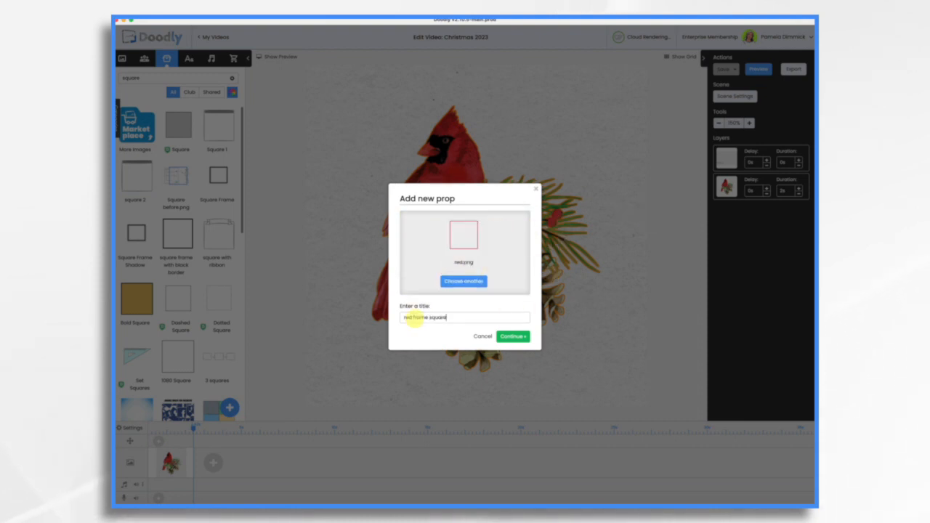
pyautogui.click(514, 337)
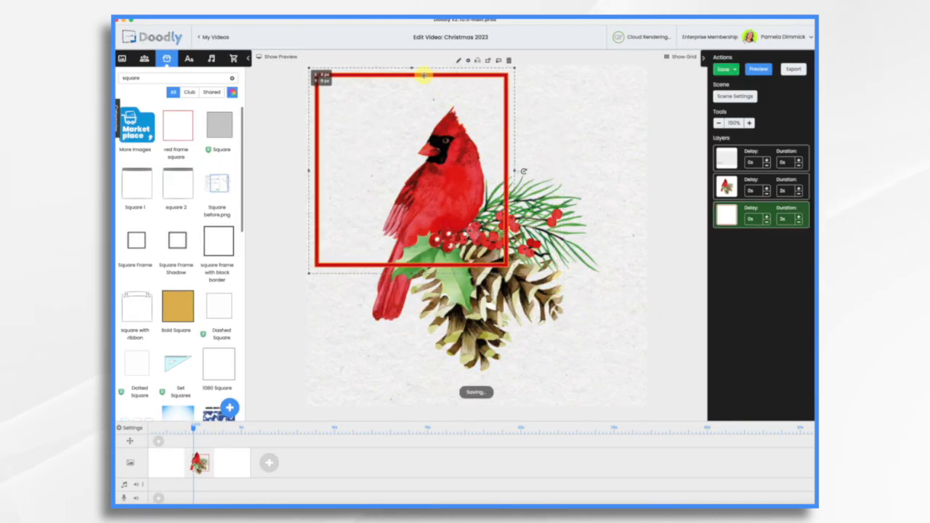
# Enlarge the red frame to surround the cardinal and align it to the scene's center and middle.
pyautogui.moveTo(510, 272); pyautogui.dragTo(681, 373)
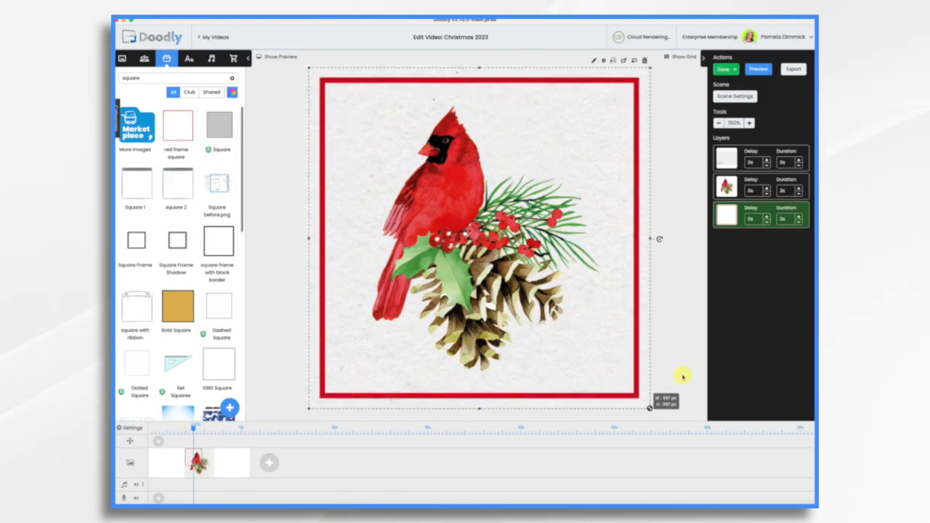
pyautogui.rightClick(635, 202)
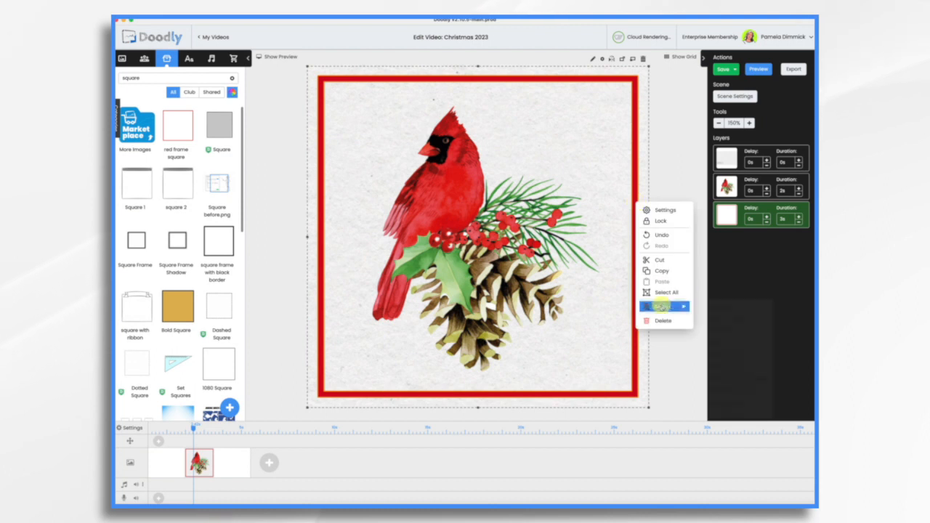
pyautogui.moveTo(662, 308)
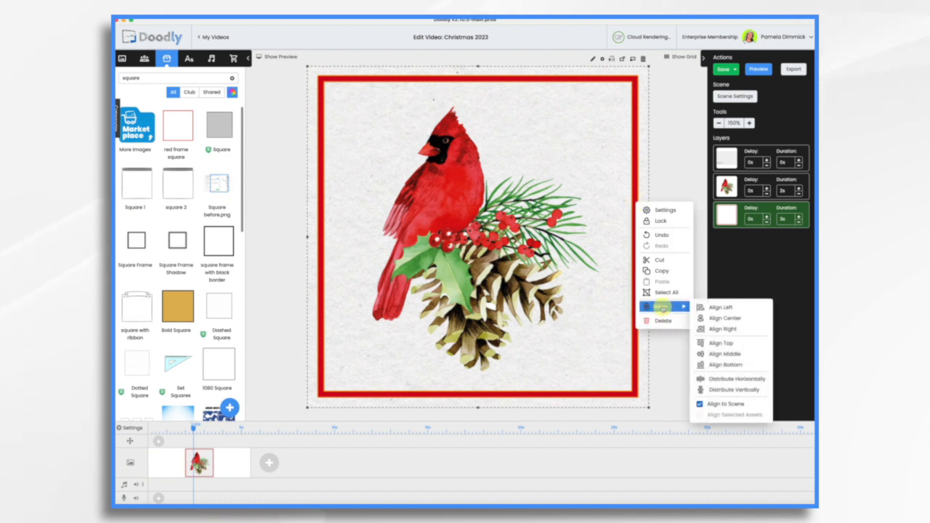
pyautogui.click(721, 319)
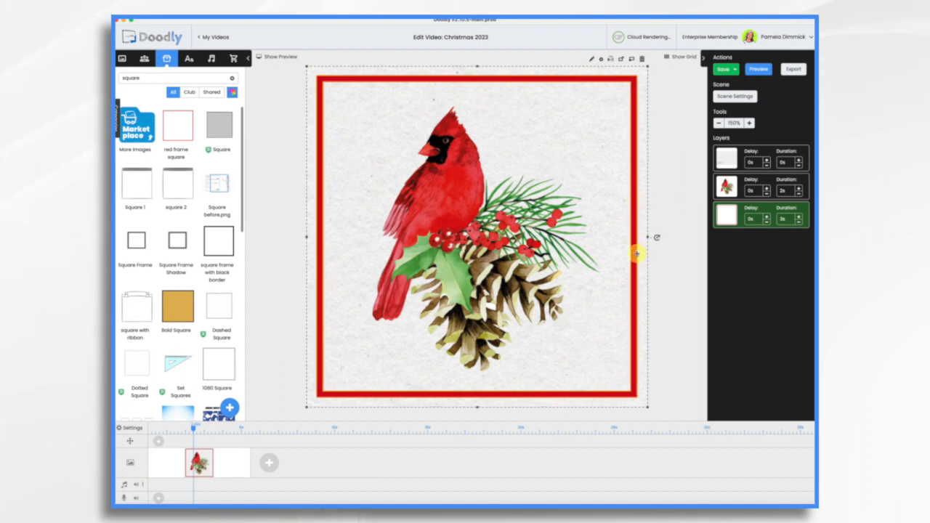
pyautogui.rightClick(635, 253)
pyautogui.moveTo(664, 359)
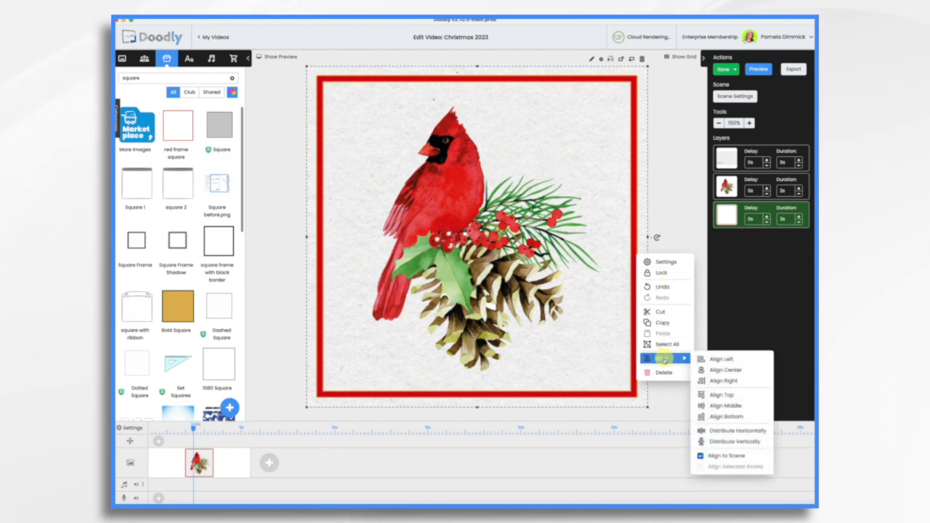
pyautogui.click(725, 406)
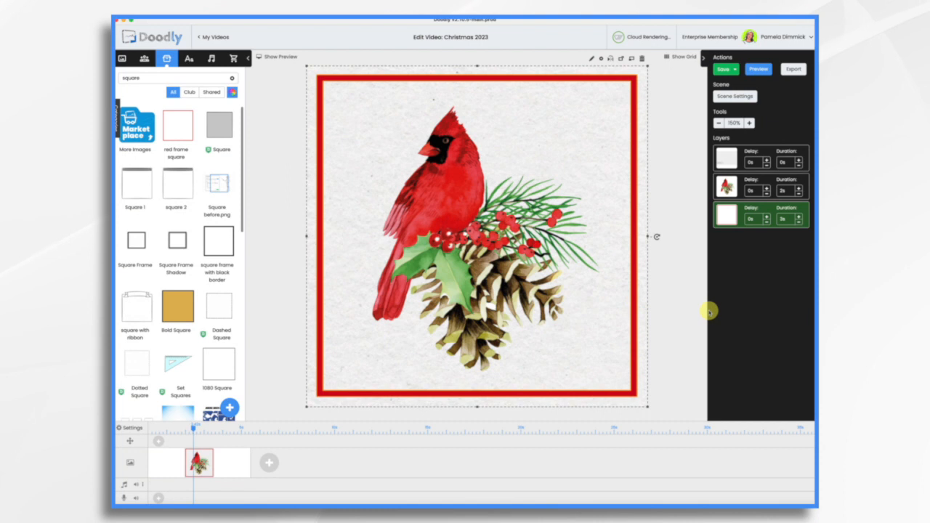
pyautogui.click(682, 309)
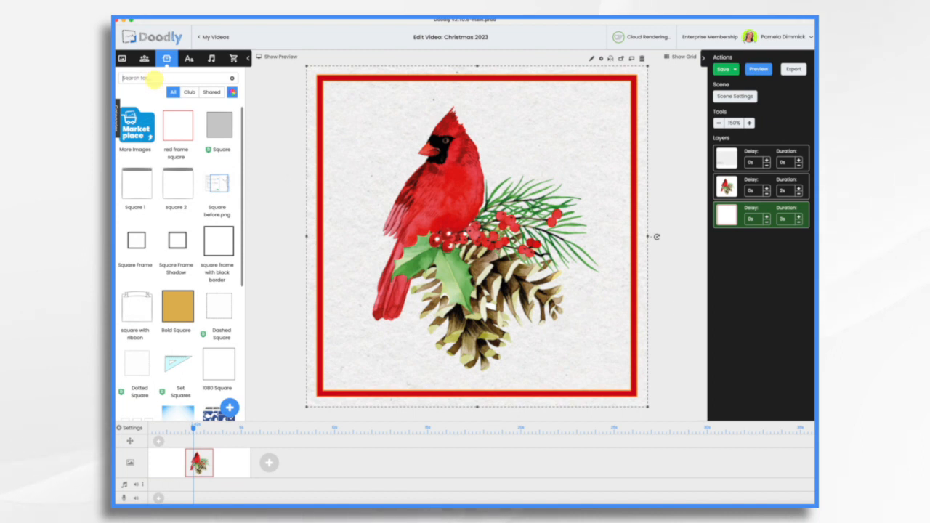
# Search the props for "acme", add the Acme Widgets logo, and place it small in the frame's lower-right corner.
pyautogui.click(154, 77)
pyautogui.write('acme')
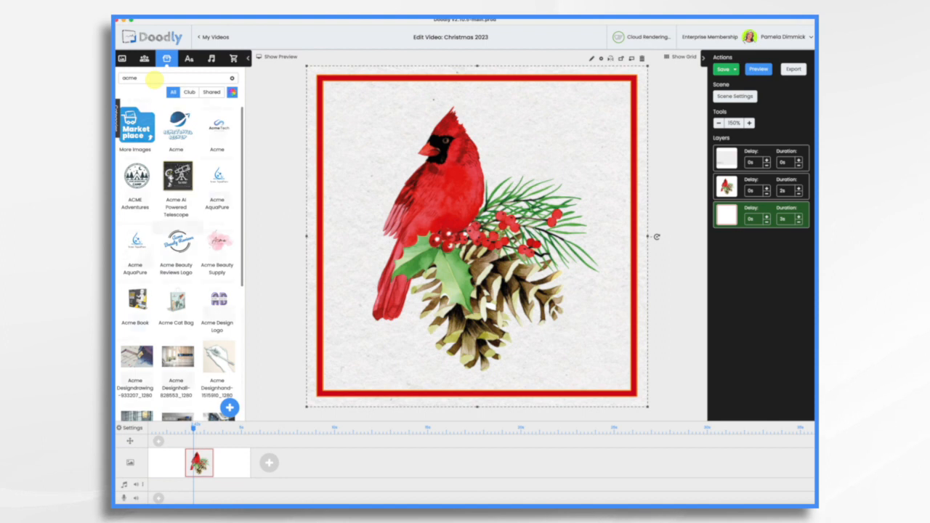
pyautogui.scroll(-10, 177, 255)
pyautogui.moveTo(177, 256); pyautogui.dragTo(409, 357)
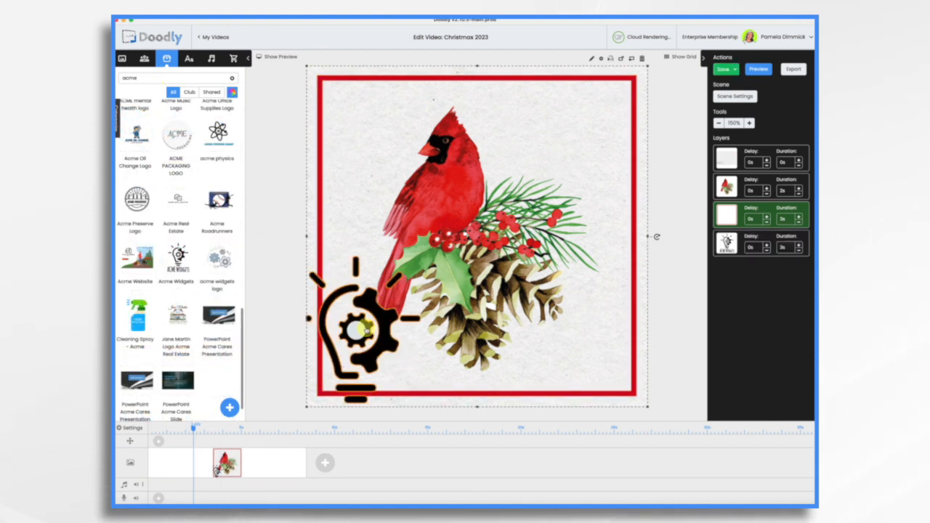
pyautogui.moveTo(361, 339); pyautogui.dragTo(623, 384)
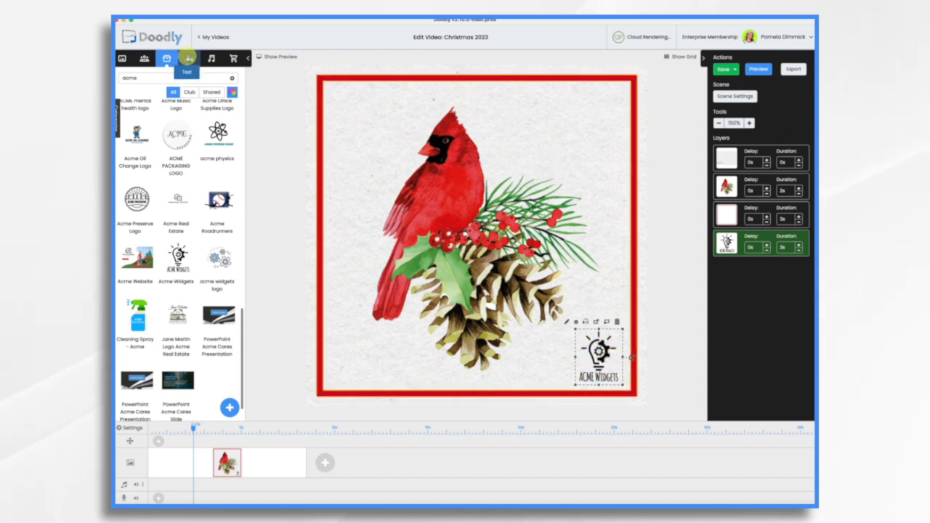
# Add Kristi-font text reading "Bringing you joy, innovation, and 20% off..." with Word Wrap enabled.
pyautogui.click(189, 58)
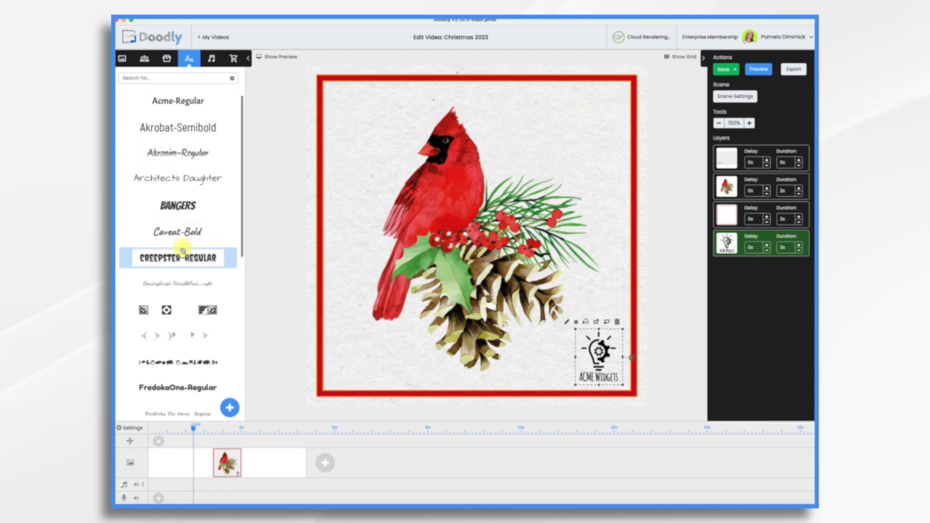
pyautogui.scroll(-5, 182, 251)
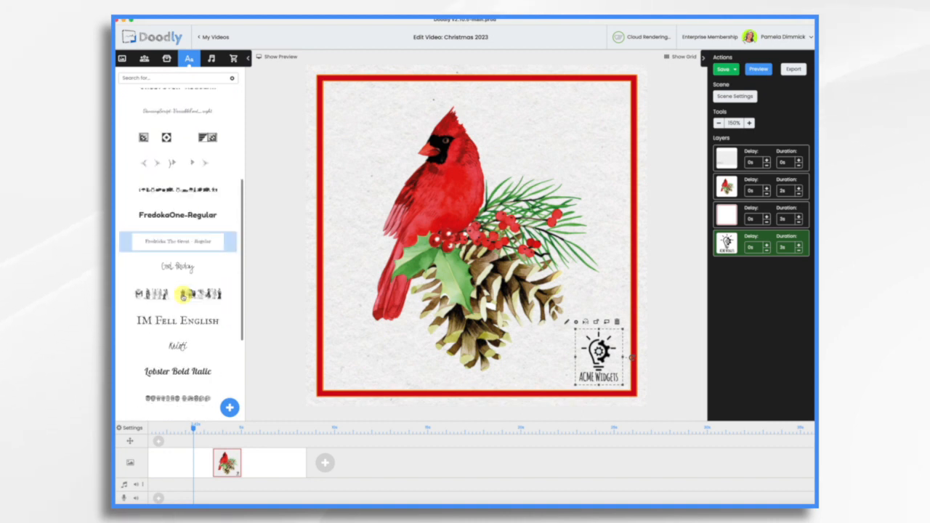
pyautogui.scroll(-2, 181, 293)
pyautogui.moveTo(177, 291); pyautogui.dragTo(559, 136)
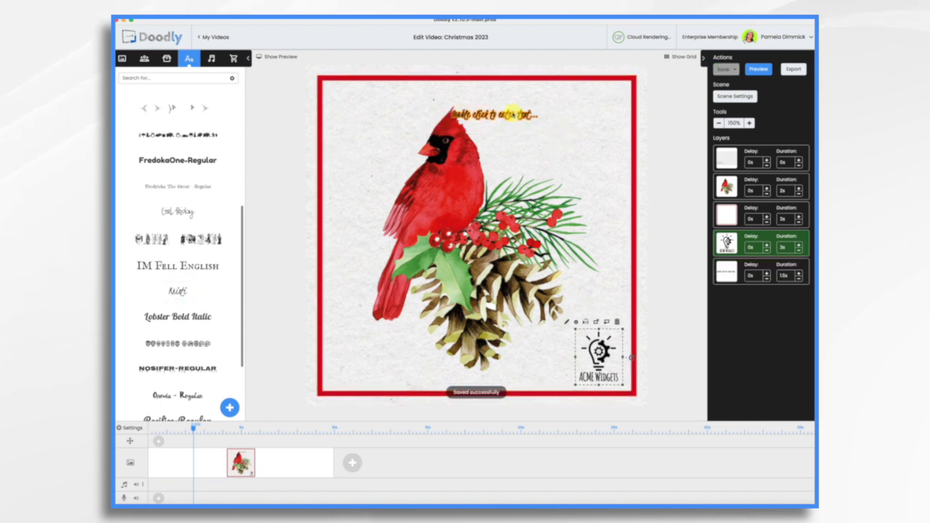
pyautogui.doubleClick(510, 114)
pyautogui.tripleClick(479, 229)
pyautogui.write('Bringing you joy, innovation, and 20% off...')
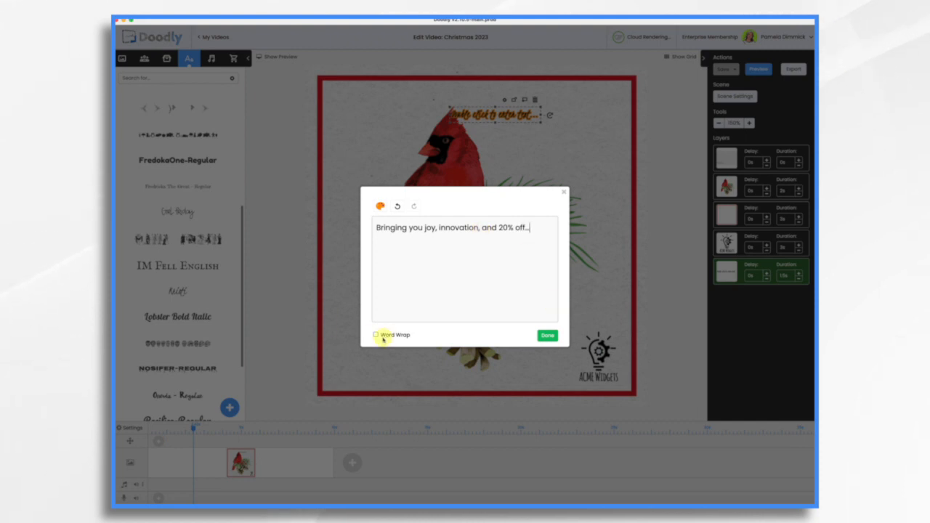
pyautogui.click(376, 335)
pyautogui.click(545, 335)
# Enlarge the text to span most of the frame's width and position it just below the frame's upper edge.
pyautogui.moveTo(539, 130); pyautogui.dragTo(641, 130)
pyautogui.moveTo(514, 118); pyautogui.dragTo(482, 112)
pyautogui.moveTo(349, 123); pyautogui.dragTo(331, 122)
pyautogui.moveTo(487, 121); pyautogui.dragTo(494, 95)
# Change the color of the "Bringing you joy, innovation, and 20% off..." text to red.
pyautogui.click(730, 191)
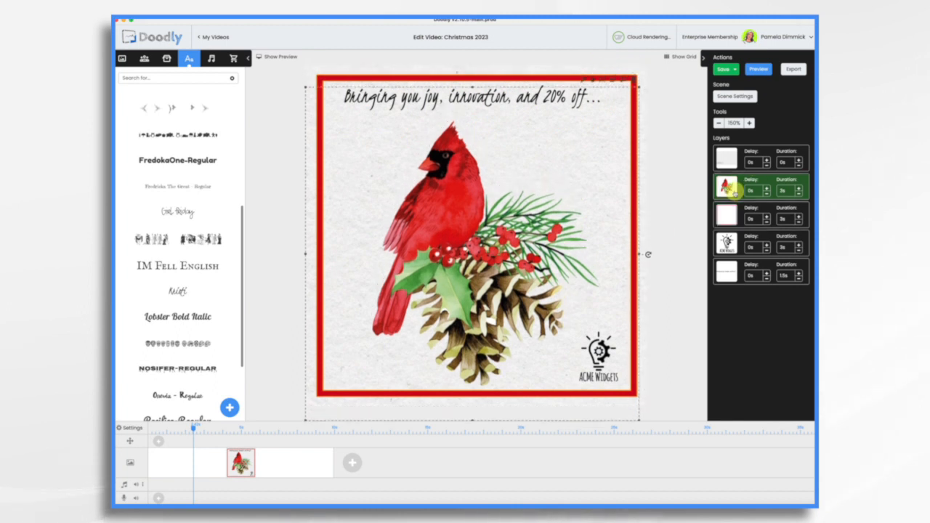
pyautogui.click(732, 273)
pyautogui.doubleClick(475, 108)
pyautogui.click(565, 192)
pyautogui.click(574, 83)
pyautogui.click(425, 228)
pyautogui.click(465, 373)
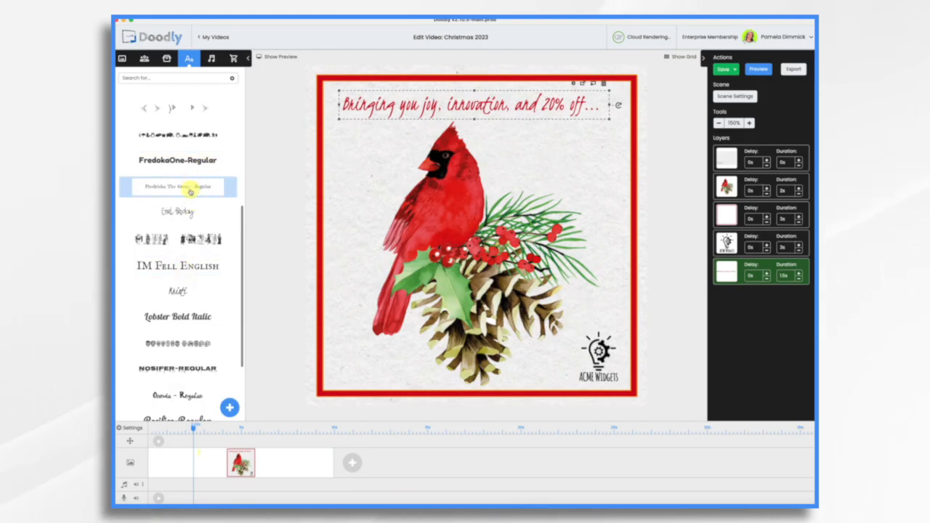
# Add Akrobat-Semibold text reading "Discount Code: HOHOHO20" with Word Wrap enabled, and place it in the frame's lower-left corner.
pyautogui.scroll(5, 190, 185)
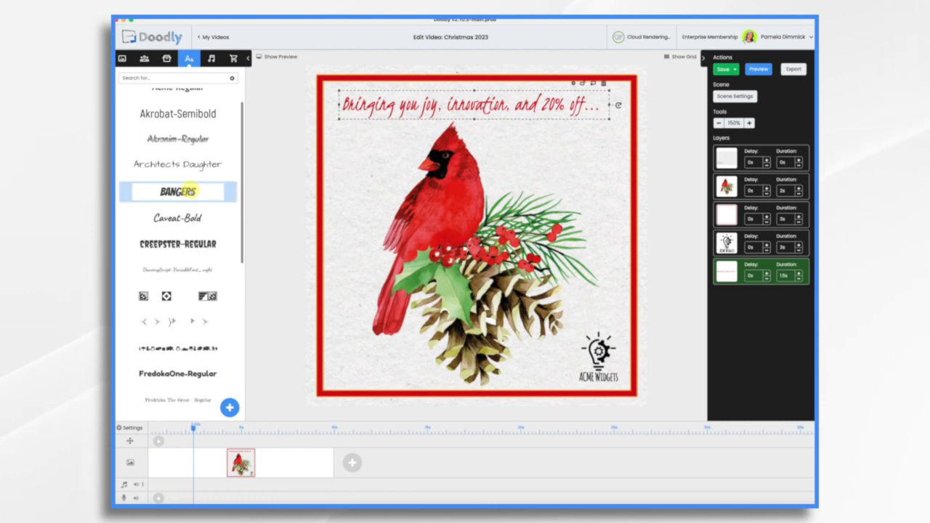
pyautogui.scroll(1, 189, 189)
pyautogui.moveTo(182, 127); pyautogui.dragTo(397, 371)
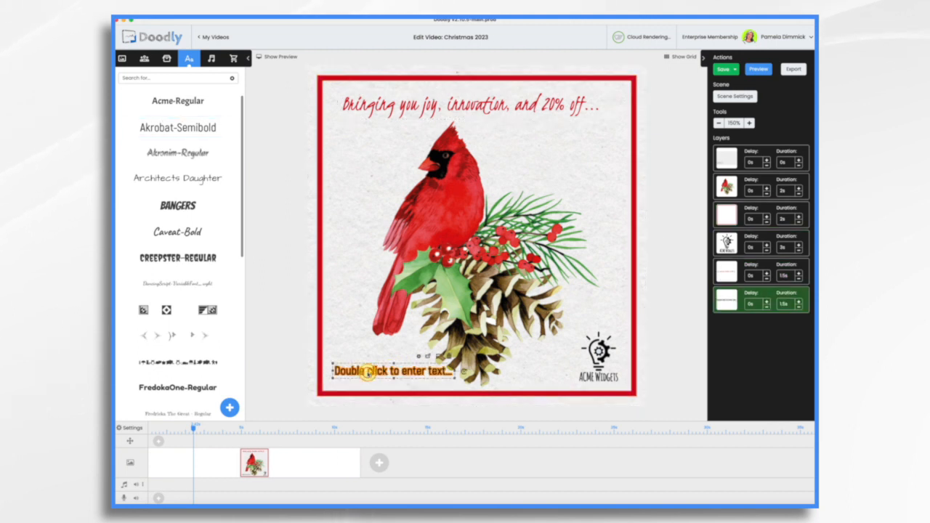
pyautogui.doubleClick(371, 372)
pyautogui.tripleClick(480, 229)
pyautogui.write('Discount Code: HOHOHO20')
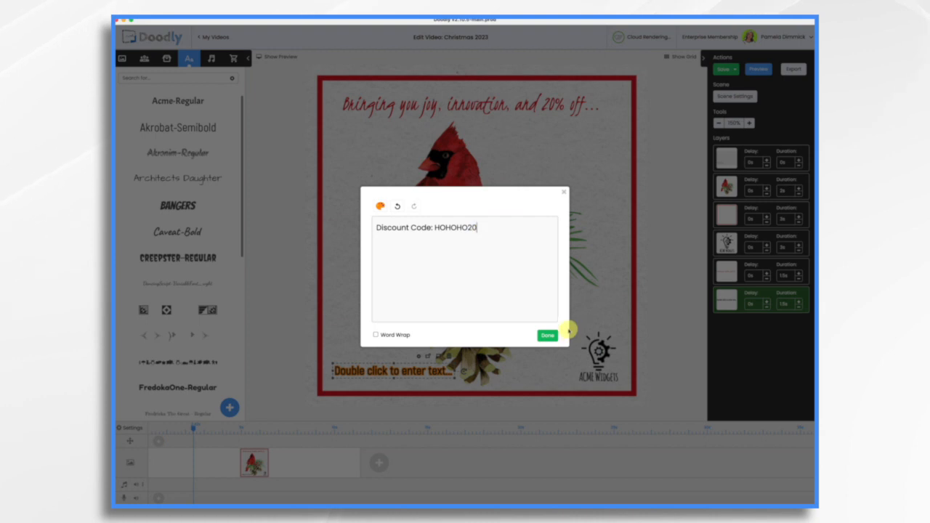
pyautogui.click(550, 337)
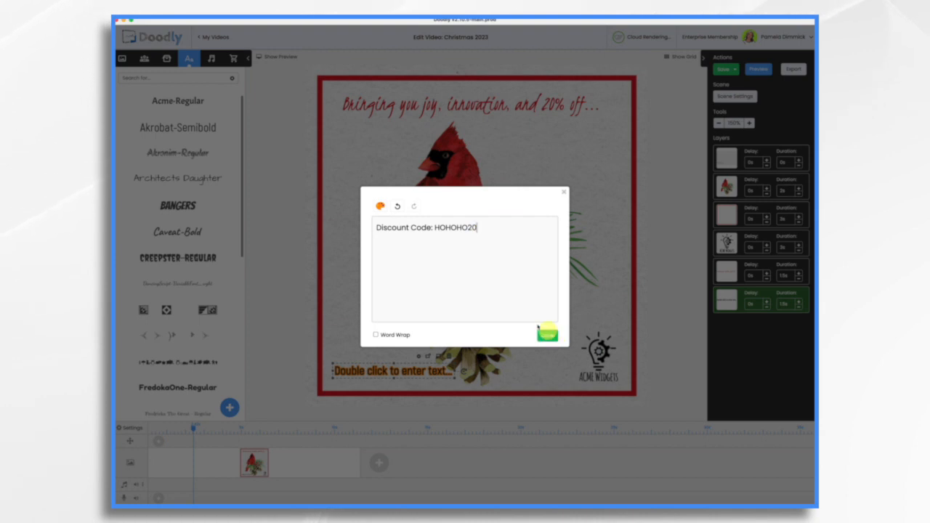
pyautogui.click(376, 335)
pyautogui.click(547, 335)
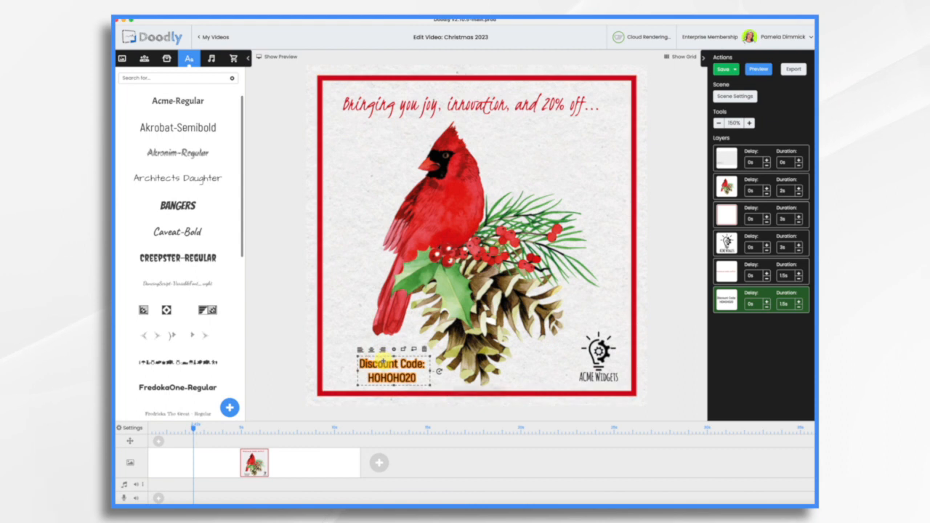
pyautogui.moveTo(383, 361)
pyautogui.mouseDown()
pyautogui.moveTo(535, 362)
pyautogui.moveTo(365, 356)
pyautogui.mouseUp()
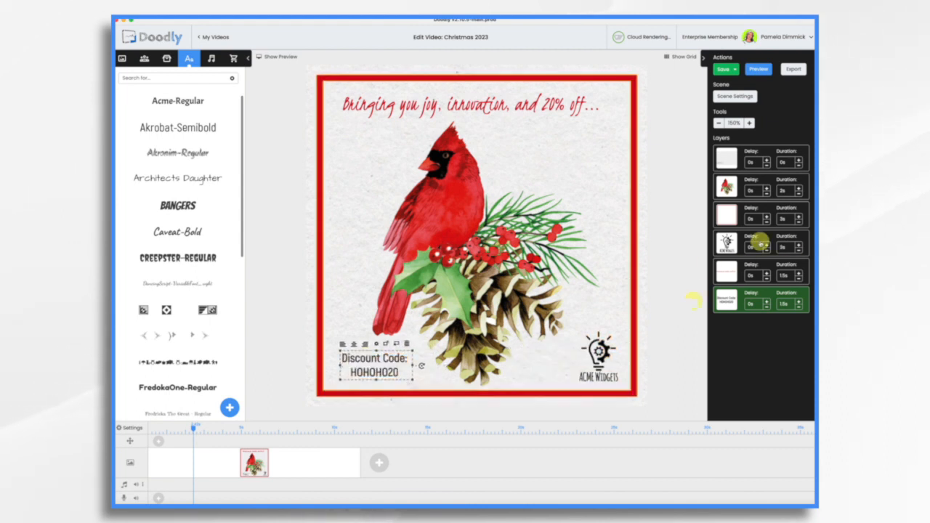
# Open the Acme Widgets logo for asset editing, choose its reveal mode, and return to the video with it saved.
pyautogui.click(597, 355)
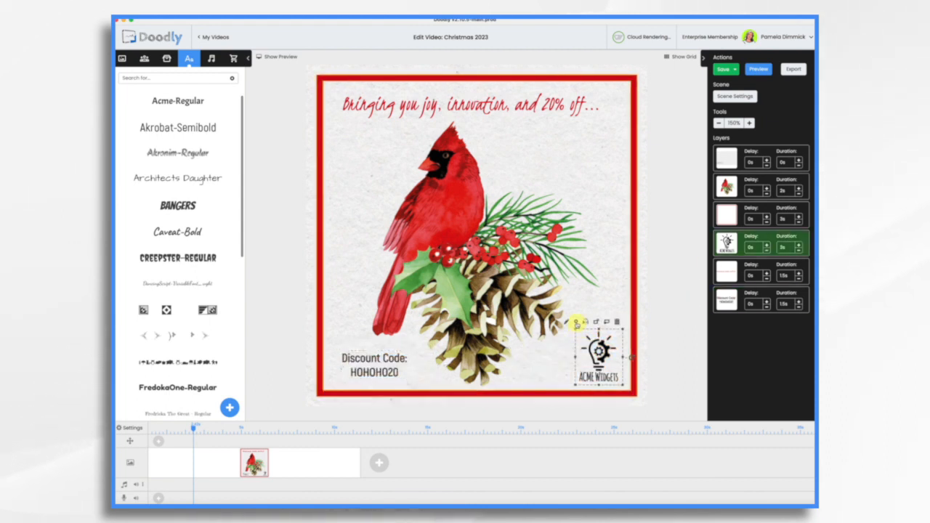
pyautogui.click(566, 322)
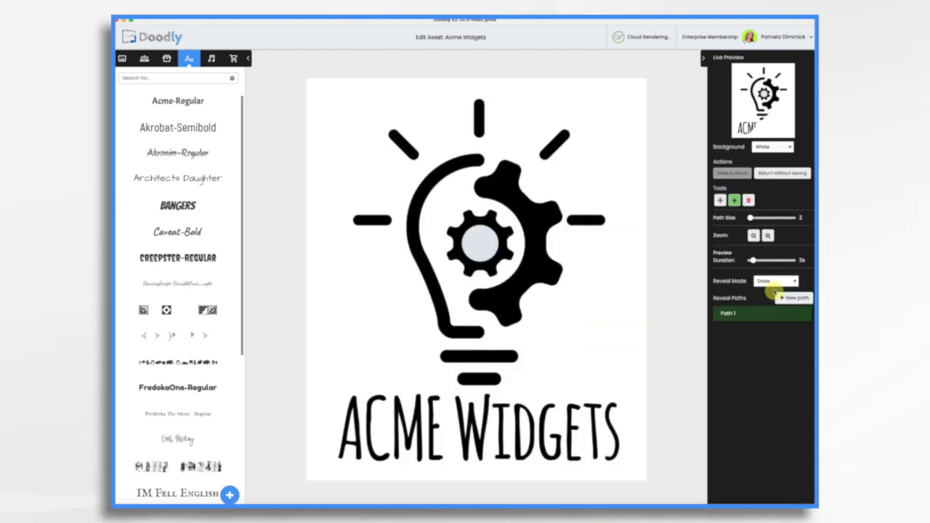
pyautogui.click(775, 282)
pyautogui.click(765, 290)
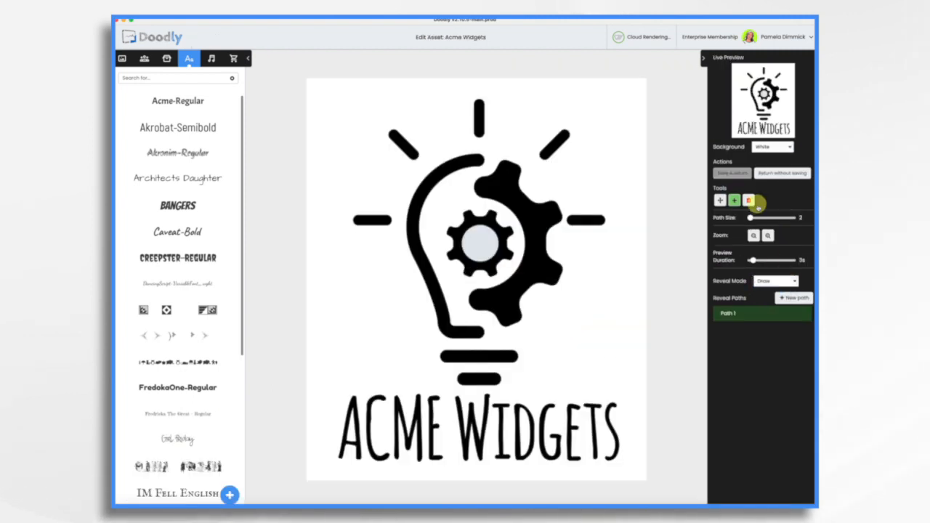
pyautogui.click(734, 174)
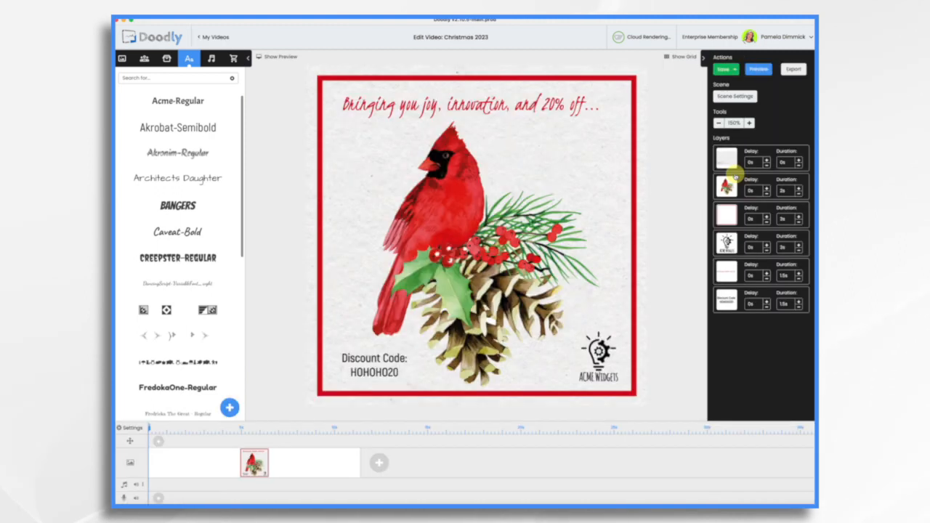
# Shorten the Acme Widgets logo layer's duration to 0.5 s.
pyautogui.click(798, 250)
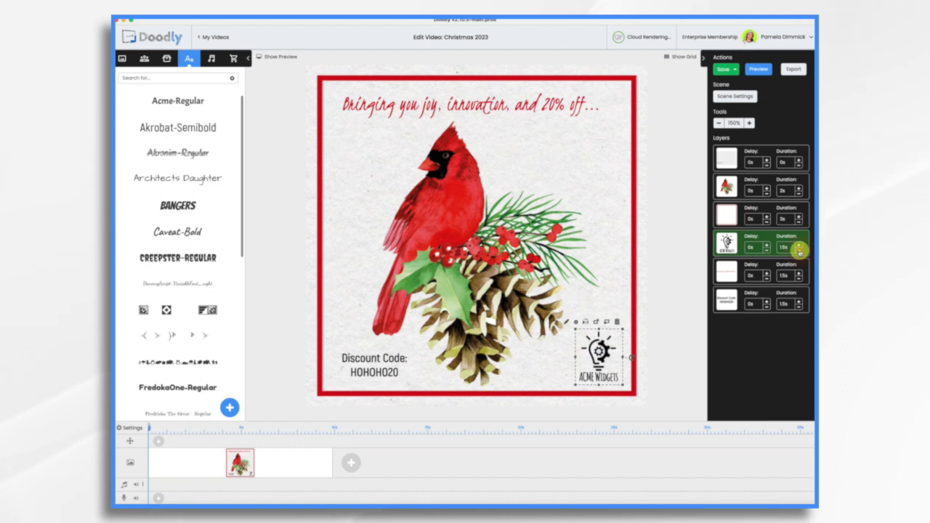
pyautogui.click(799, 252)
pyautogui.click(798, 252)
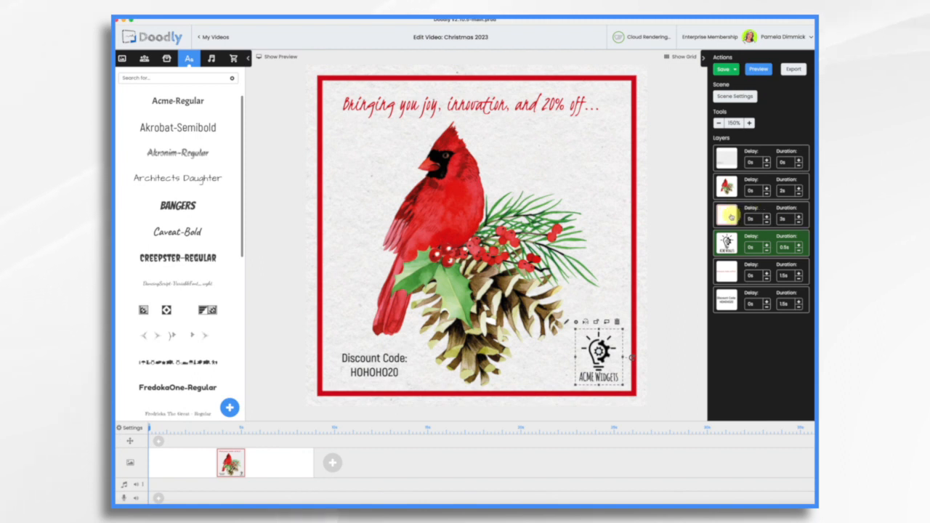
# Reorder the red frame layer ahead of the cardinal layer and set its duration to 0 s.
pyautogui.moveTo(730, 216); pyautogui.dragTo(725, 183)
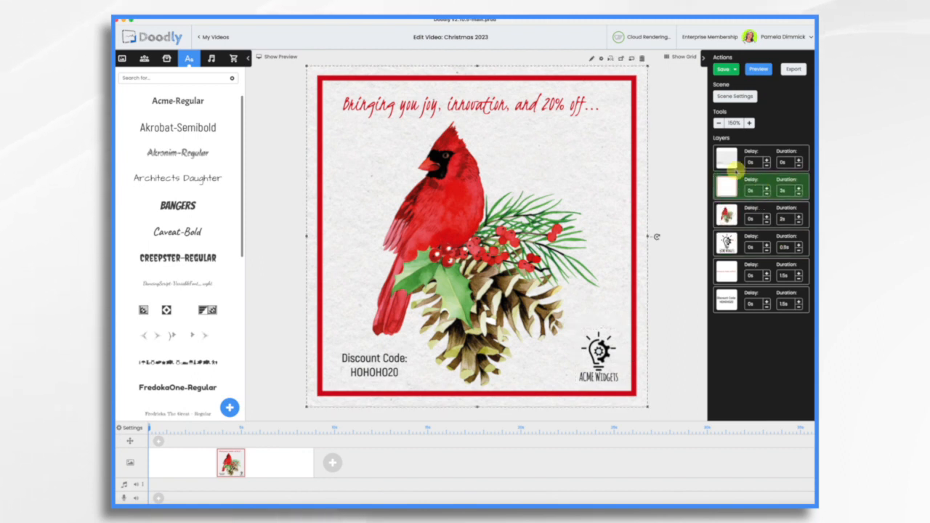
pyautogui.click(798, 194)
pyautogui.click(799, 194)
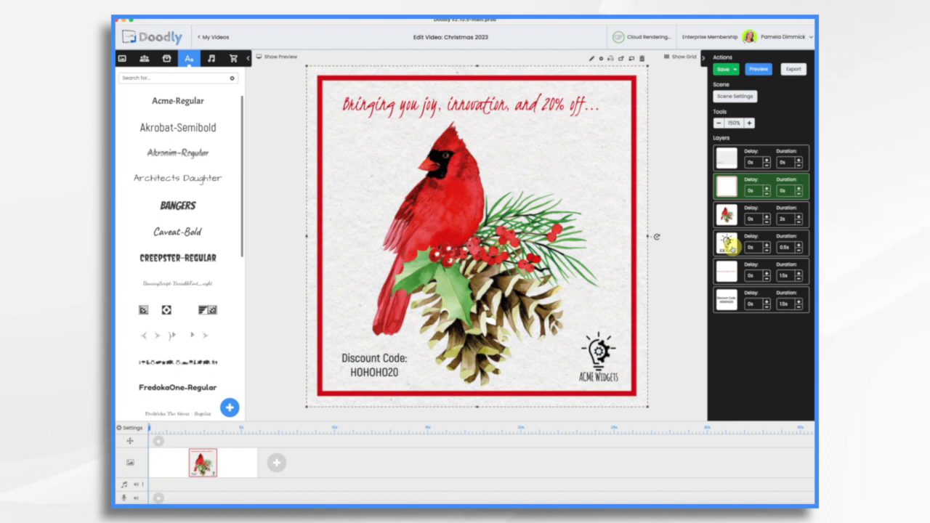
# Reorder the logo layer to the end of the layer list, and set the "Bringing you joy" text's duration to 3 s.
pyautogui.moveTo(730, 249); pyautogui.dragTo(727, 301)
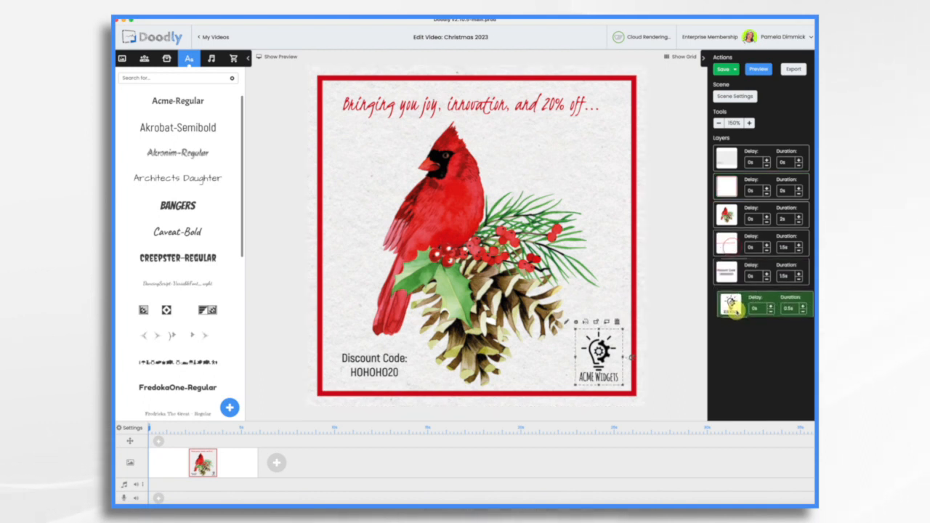
pyautogui.click(731, 247)
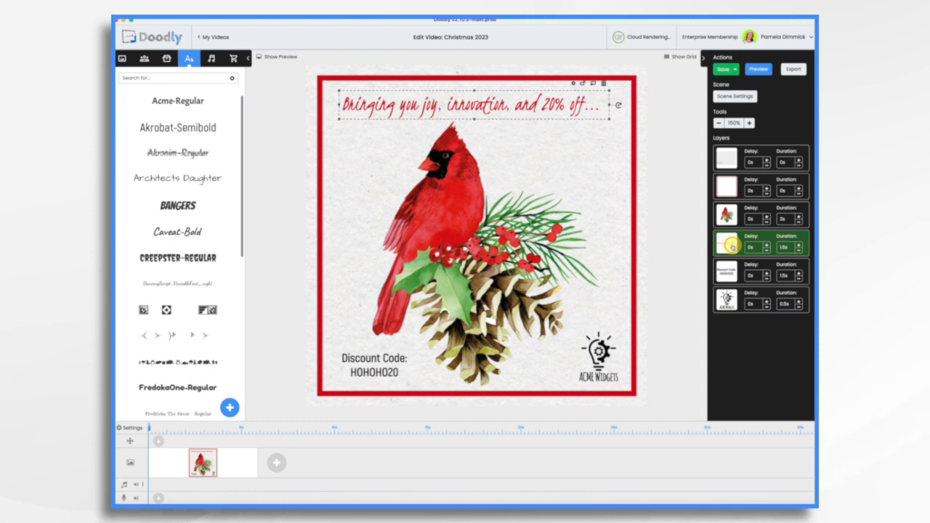
pyautogui.click(798, 244)
pyautogui.click(798, 244)
pyautogui.click(798, 245)
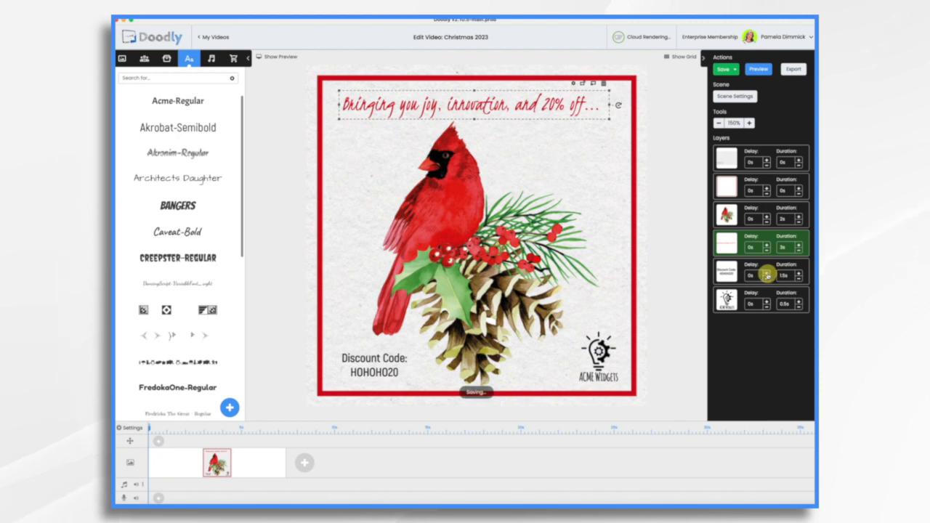
# Set the discount code text's delay to 1.5 s and reorder the logo layer ahead of it.
pyautogui.click(766, 272)
pyautogui.click(767, 272)
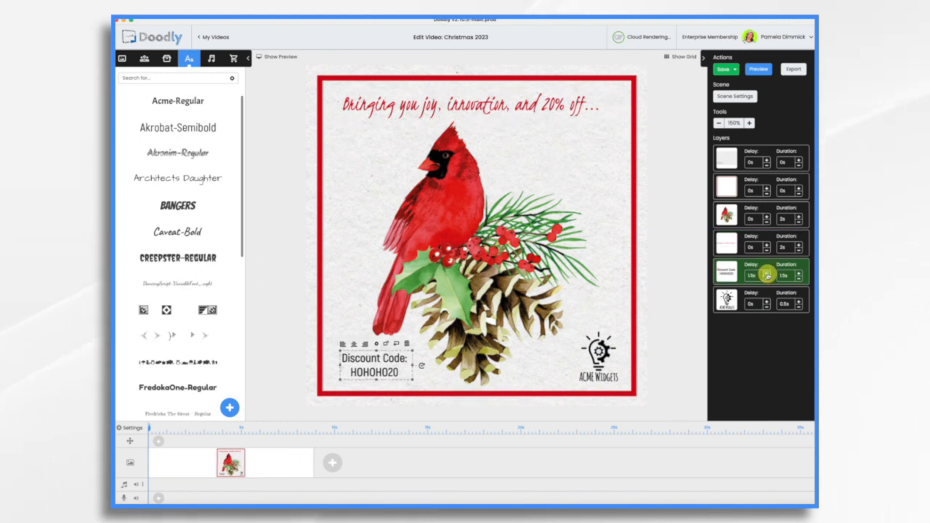
pyautogui.moveTo(727, 298); pyautogui.dragTo(726, 262)
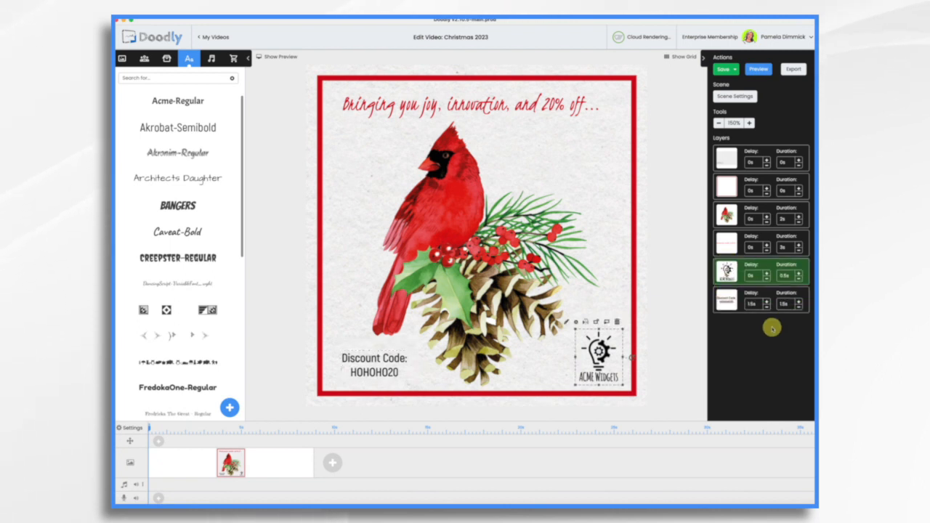
# Set the scene's extra time to 8.5 s in the scene settings and apply it.
pyautogui.click(737, 96)
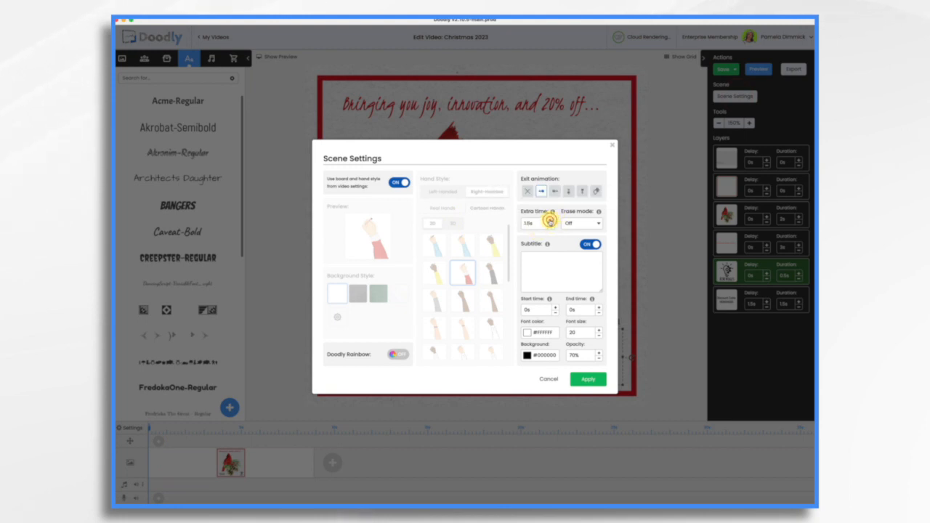
pyautogui.click(551, 221)
pyautogui.click(551, 221)
pyautogui.click(551, 221)
pyautogui.click(584, 378)
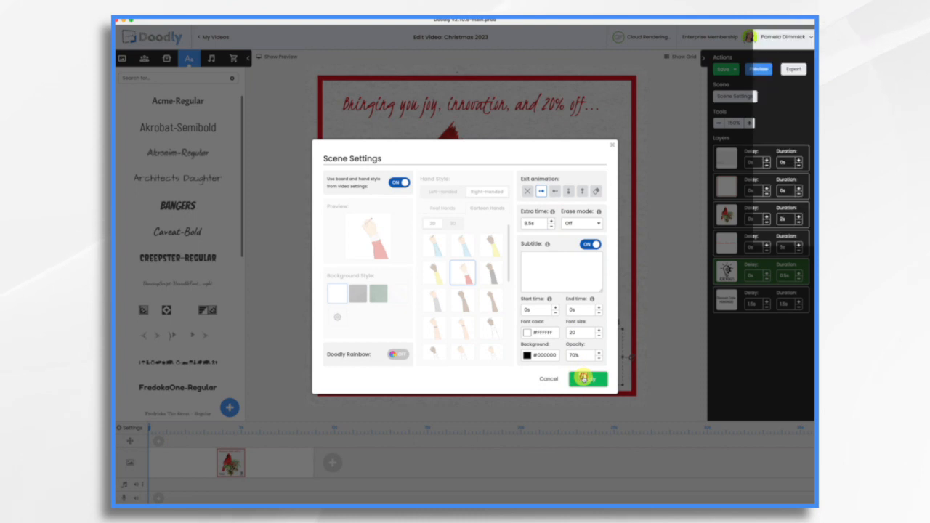
# Browse the sound library for a background music track.
pyautogui.click(212, 59)
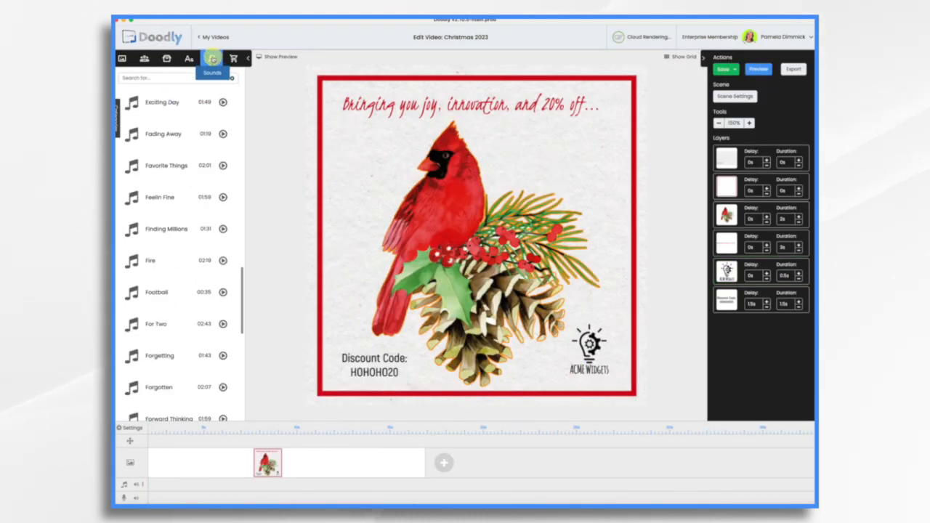
pyautogui.scroll(-5, 177, 284)
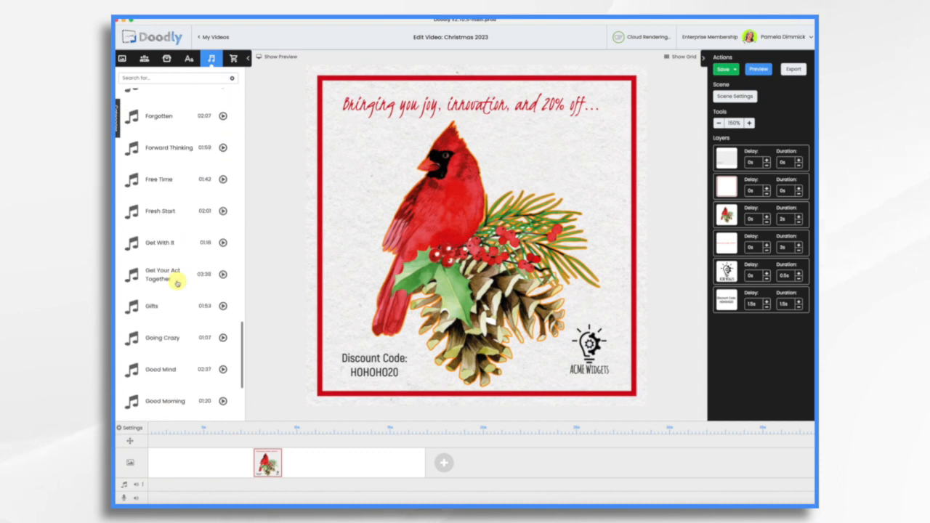
pyautogui.scroll(-10, 177, 284)
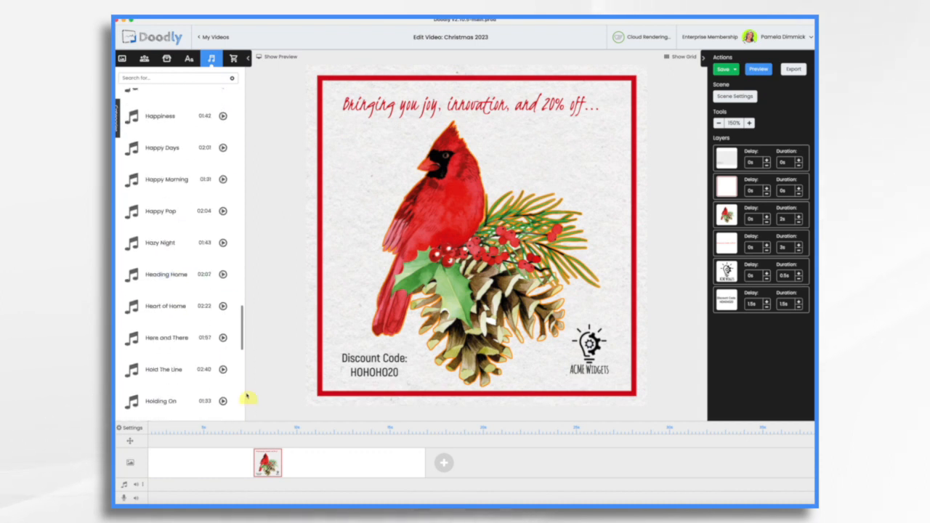